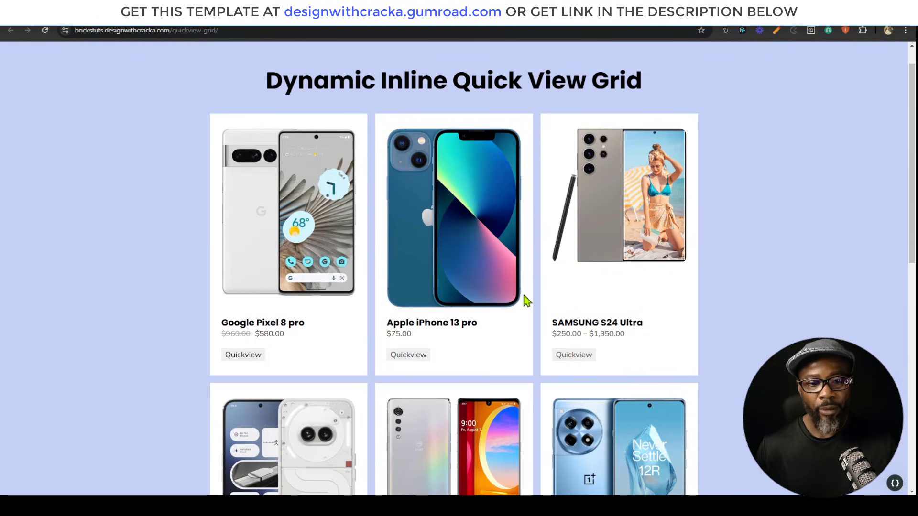
- Examine how team member profile pop-ups open and close on the original Horos team page
{"action": "left_click", "coordinate": [409, 358]}
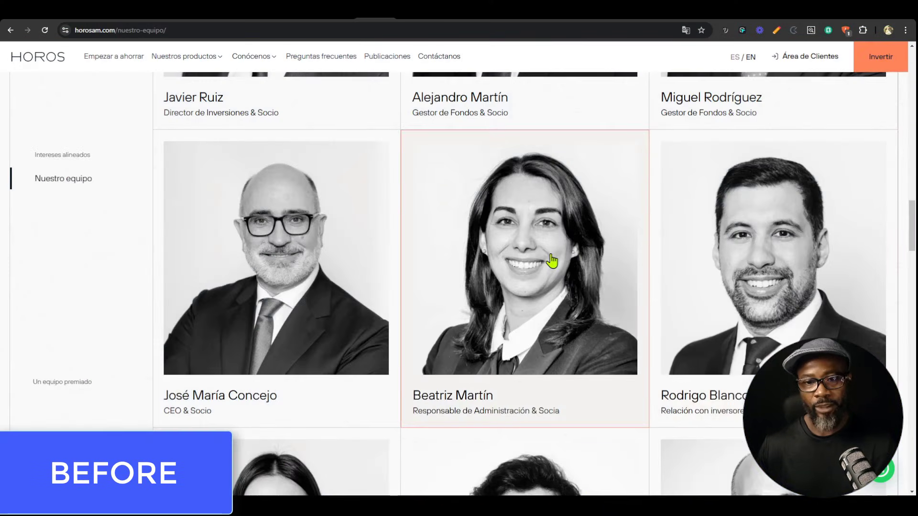
{"action": "left_click", "coordinate": [551, 262]}
{"action": "left_click", "coordinate": [884, 234]}
{"action": "left_click", "coordinate": [731, 225]}
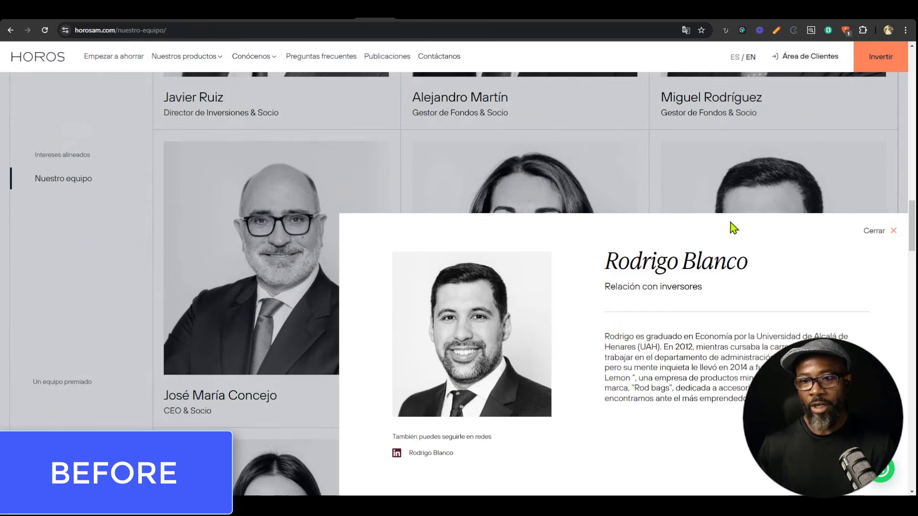
{"action": "scroll", "coordinate": [641, 306], "scroll_direction": "up", "scroll_amount": 6}
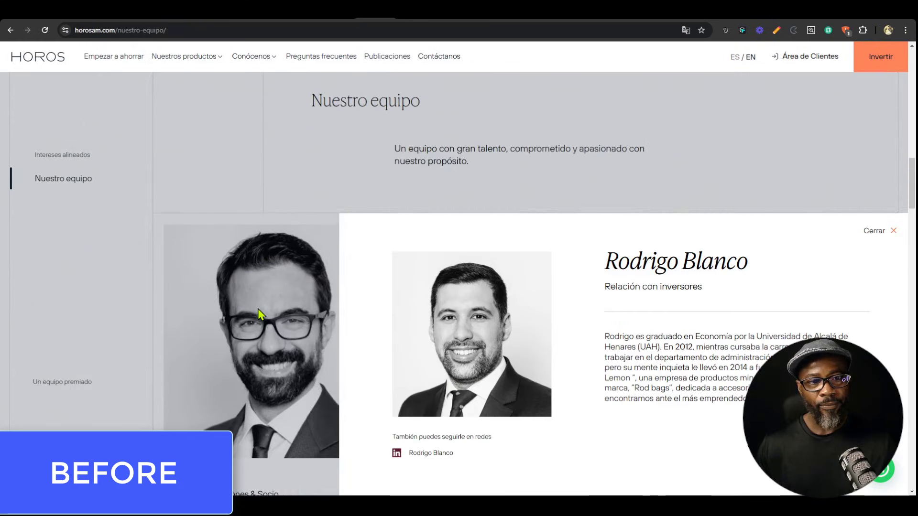
{"action": "scroll", "coordinate": [260, 320], "scroll_direction": "down", "scroll_amount": 8}
{"action": "left_click", "coordinate": [877, 234]}
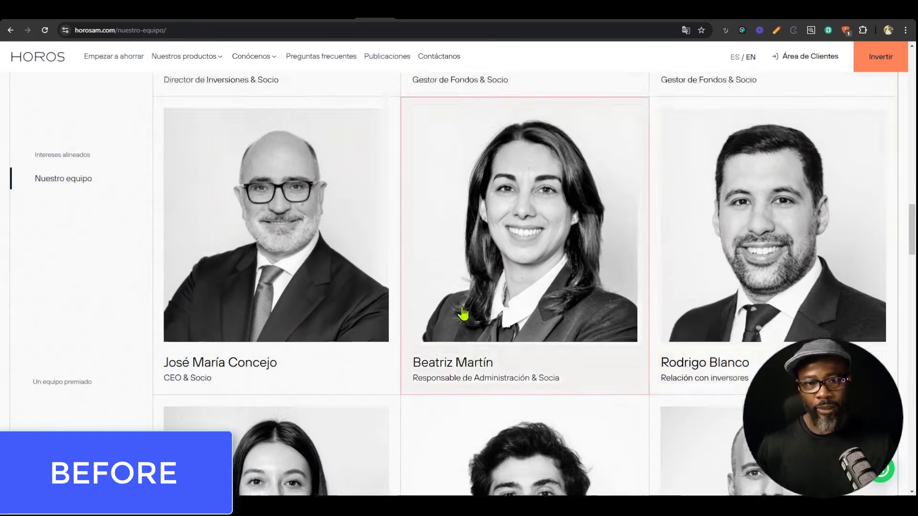
{"action": "scroll", "coordinate": [281, 152], "scroll_direction": "up", "scroll_amount": 3}
{"action": "left_click", "coordinate": [280, 151]}
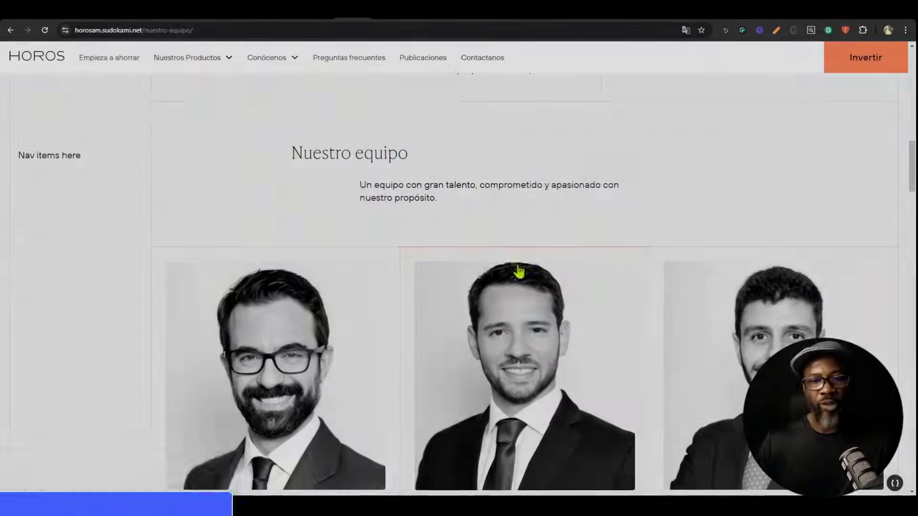
- Examine the rebuilt Horos team page's inline quick view by opening a member profile and browsing to the previous and following members
{"action": "left_click", "coordinate": [518, 270]}
{"action": "left_click", "coordinate": [891, 144]}
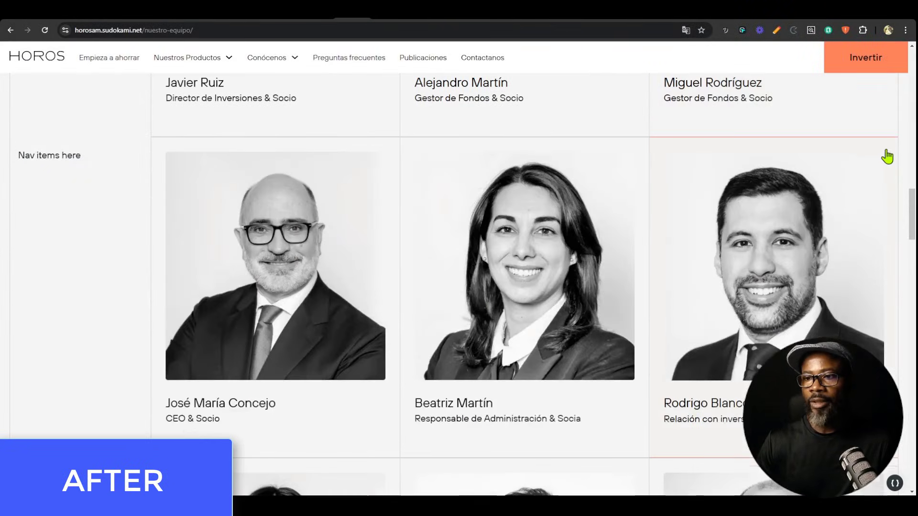
{"action": "left_click", "coordinate": [878, 154]}
{"action": "left_click", "coordinate": [839, 147]}
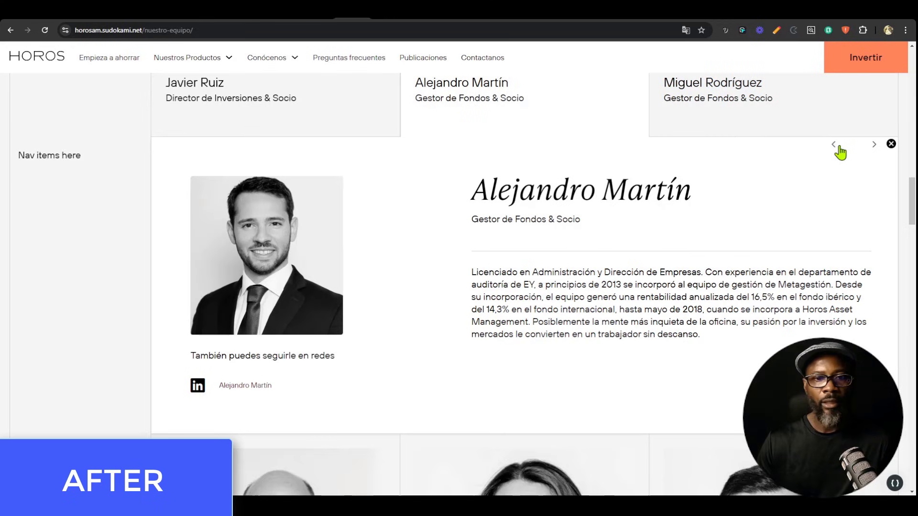
{"action": "left_click", "coordinate": [839, 146]}
{"action": "left_click", "coordinate": [871, 147]}
{"action": "left_click", "coordinate": [872, 147]}
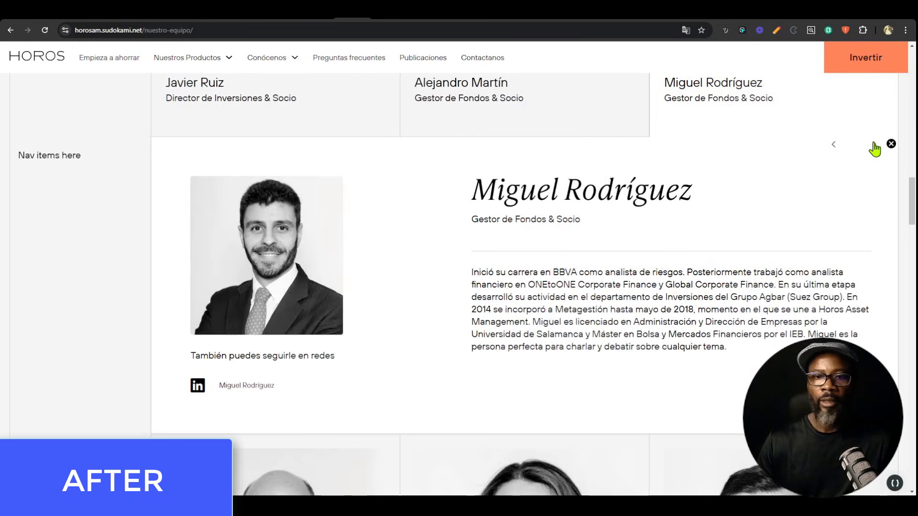
{"action": "left_click", "coordinate": [871, 148]}
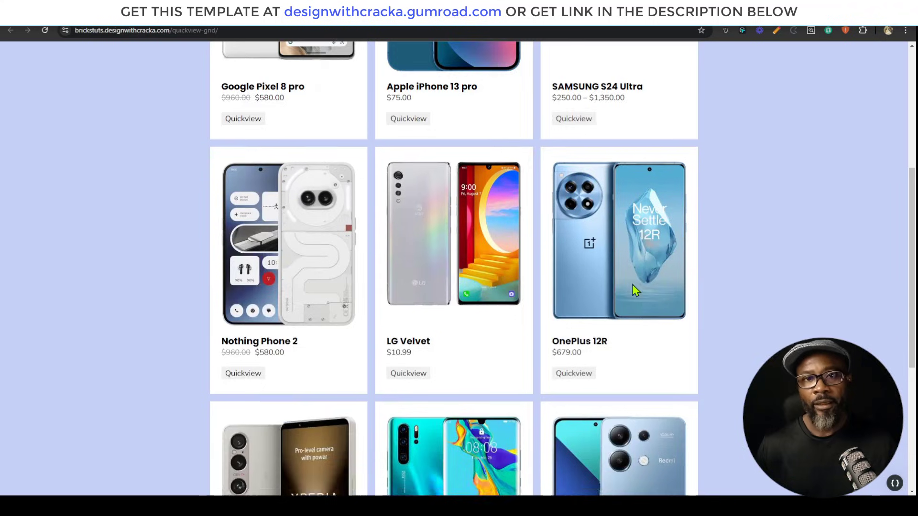
{"action": "scroll", "coordinate": [616, 280], "scroll_direction": "up", "scroll_amount": 3}
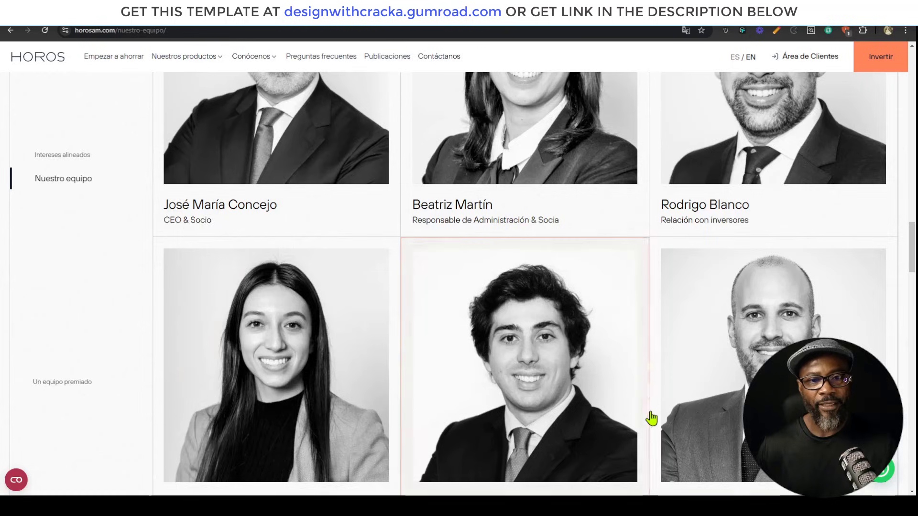
- Compare the original Horos team page's profile pop-ups with the Dynamic Inline Quick View Grid template in the builder
{"action": "scroll", "coordinate": [497, 287], "scroll_direction": "up", "scroll_amount": 4}
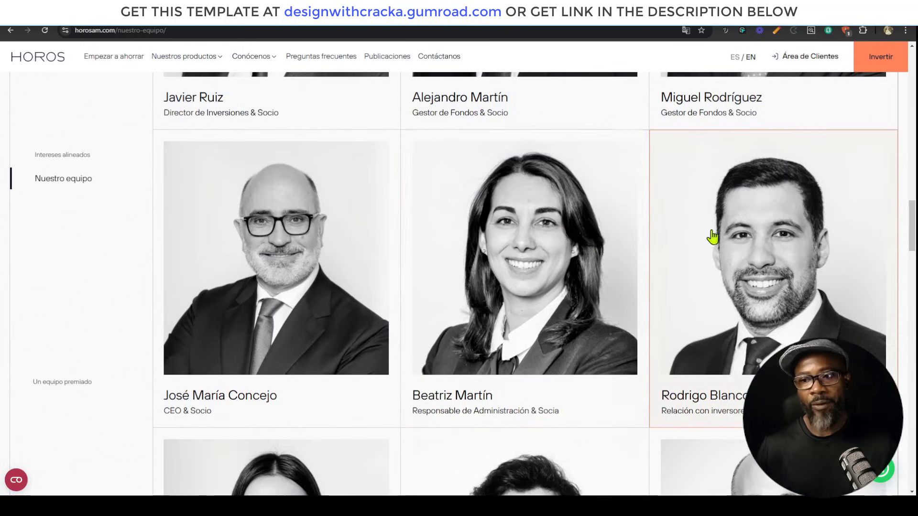
{"action": "left_click", "coordinate": [553, 261]}
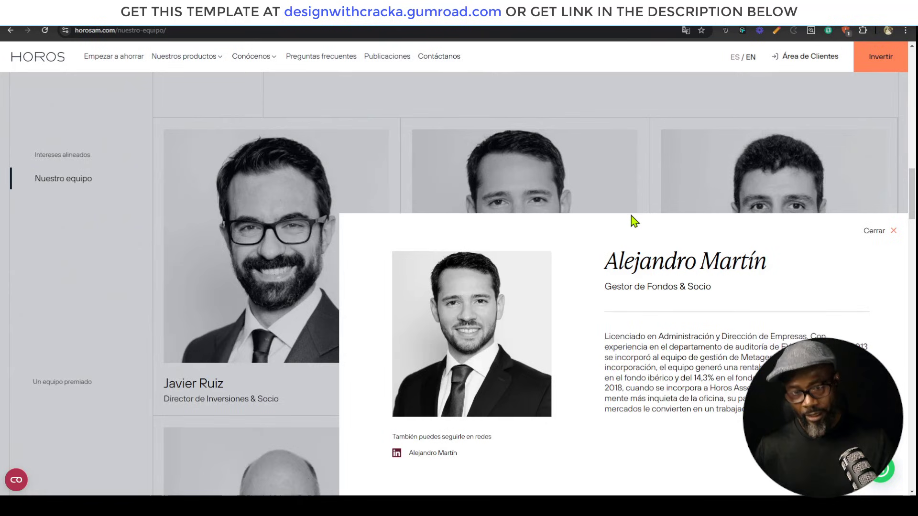
{"action": "left_click", "coordinate": [893, 231]}
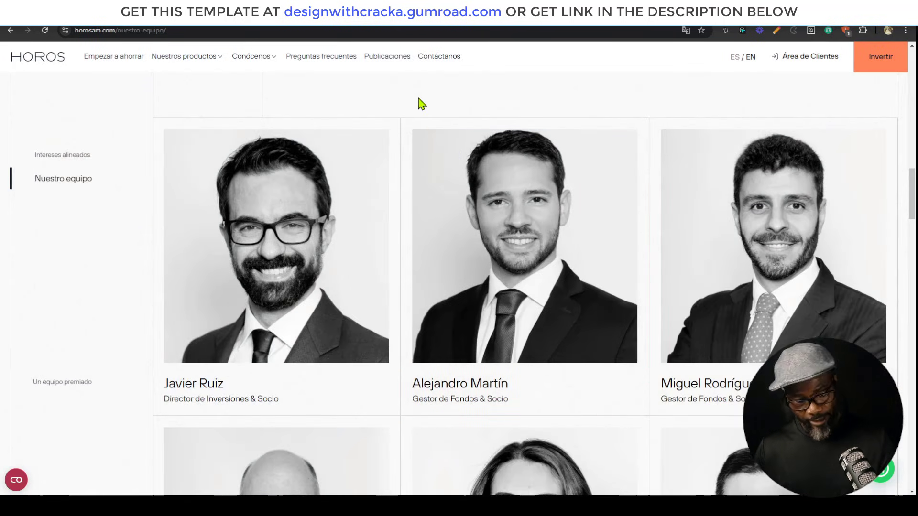
{"action": "scroll", "coordinate": [327, 272], "scroll_direction": "down", "scroll_amount": 15}
{"action": "scroll", "coordinate": [538, 398], "scroll_direction": "up", "scroll_amount": 12}
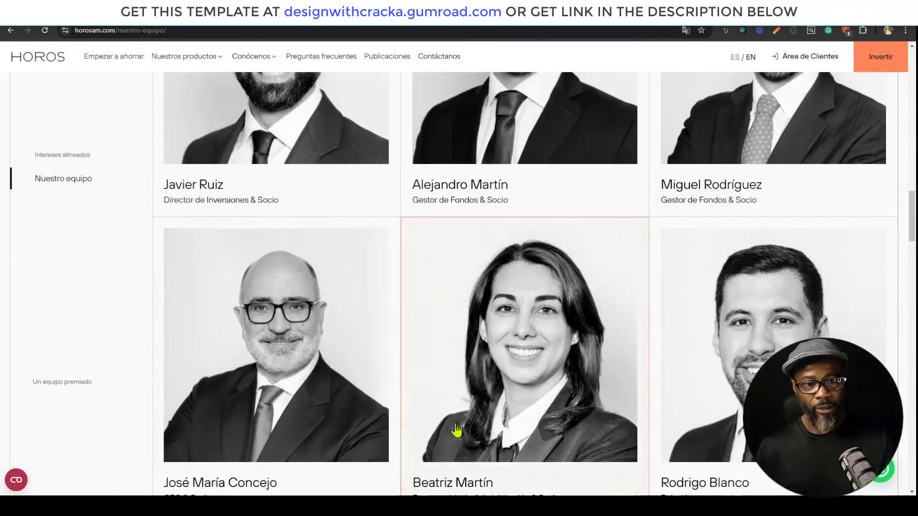
{"action": "scroll", "coordinate": [315, 345], "scroll_direction": "up", "scroll_amount": 5}
{"action": "left_click", "coordinate": [278, 248]}
{"action": "left_click", "coordinate": [638, 157]}
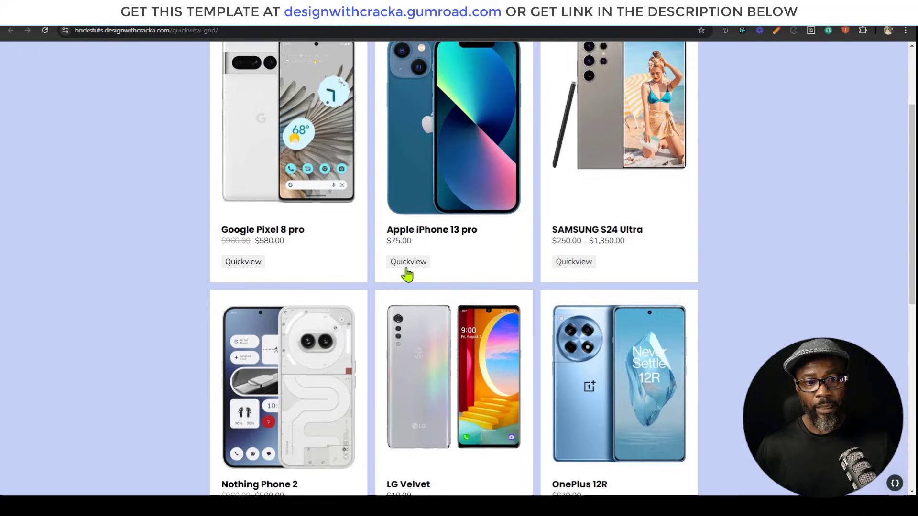
{"action": "left_click", "coordinate": [406, 263]}
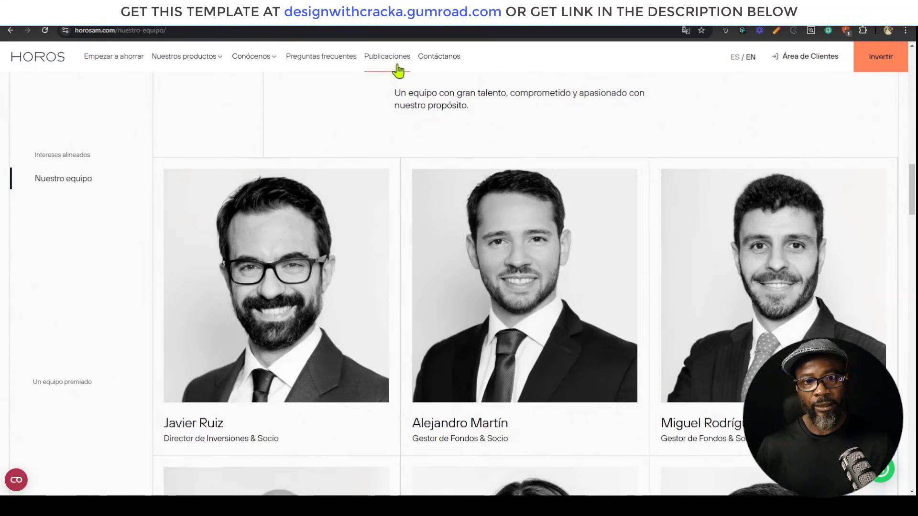
{"action": "scroll", "coordinate": [448, 295], "scroll_direction": "down", "scroll_amount": 6}
{"action": "scroll", "coordinate": [567, 357], "scroll_direction": "up", "scroll_amount": 3}
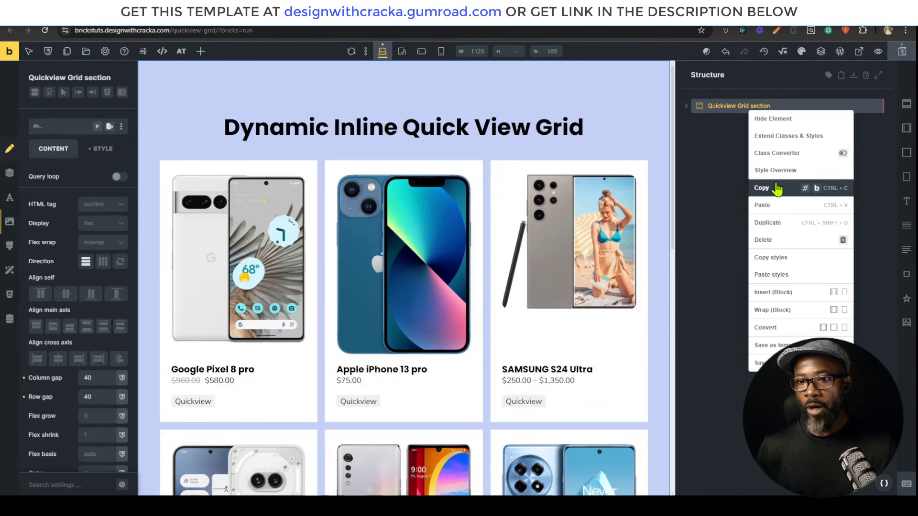
- Paste the Quickview Grid section into the Horos team page's structure and review its placement against the team grid
{"action": "left_click", "coordinate": [775, 189]}
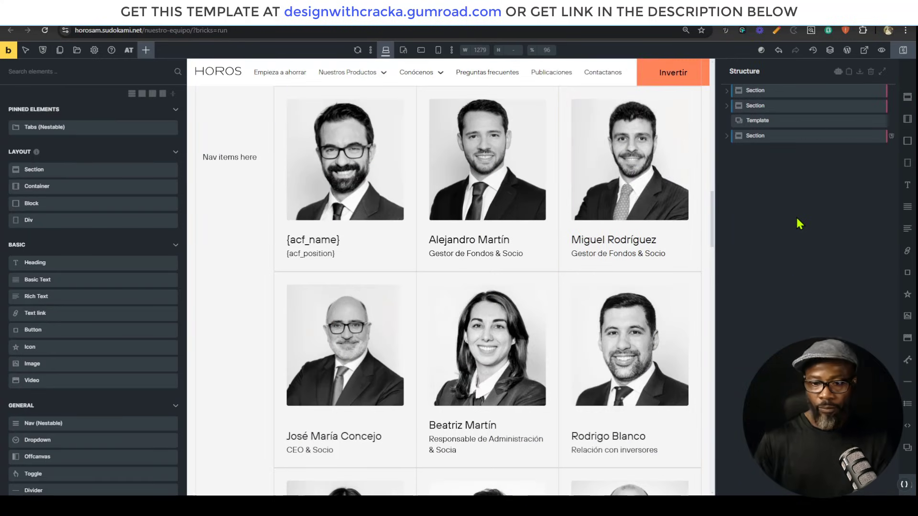
{"action": "key", "text": "ctrl+v"}
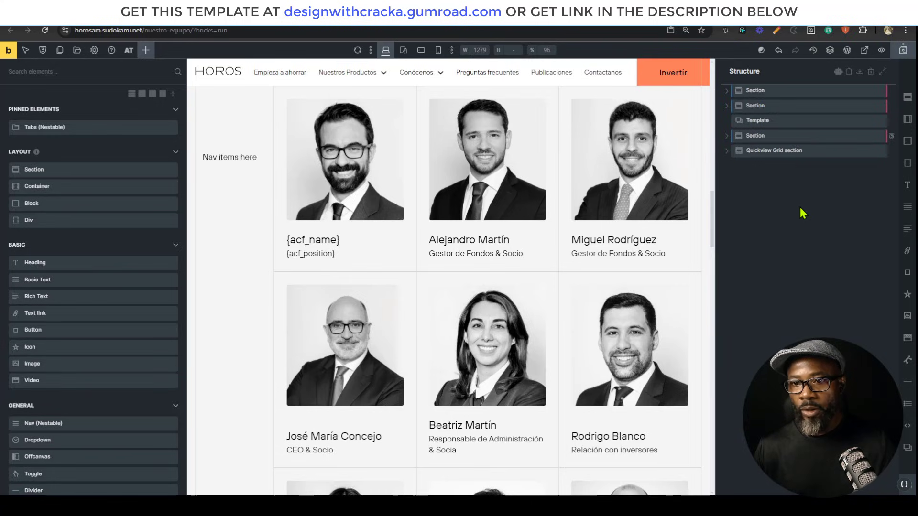
{"action": "left_click", "coordinate": [774, 150]}
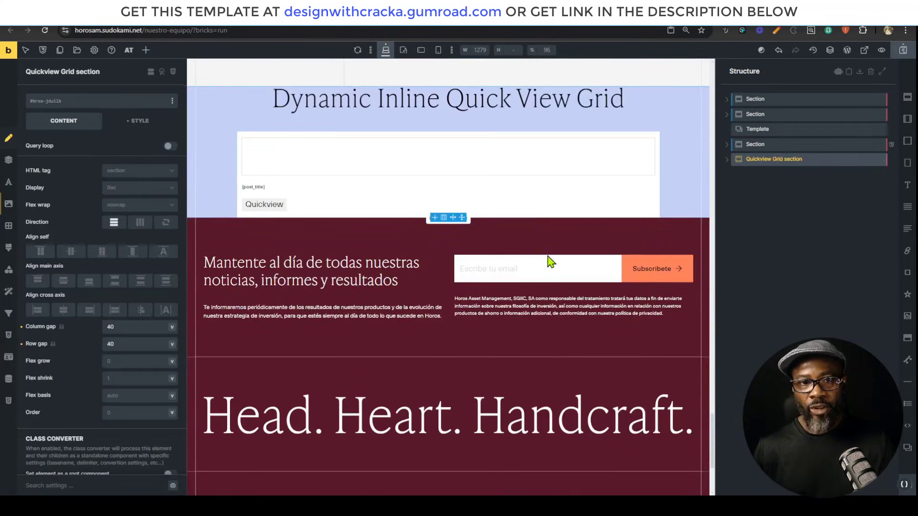
{"action": "scroll", "coordinate": [549, 317], "scroll_direction": "up", "scroll_amount": 10}
{"action": "scroll", "coordinate": [567, 312], "scroll_direction": "down", "scroll_amount": 10}
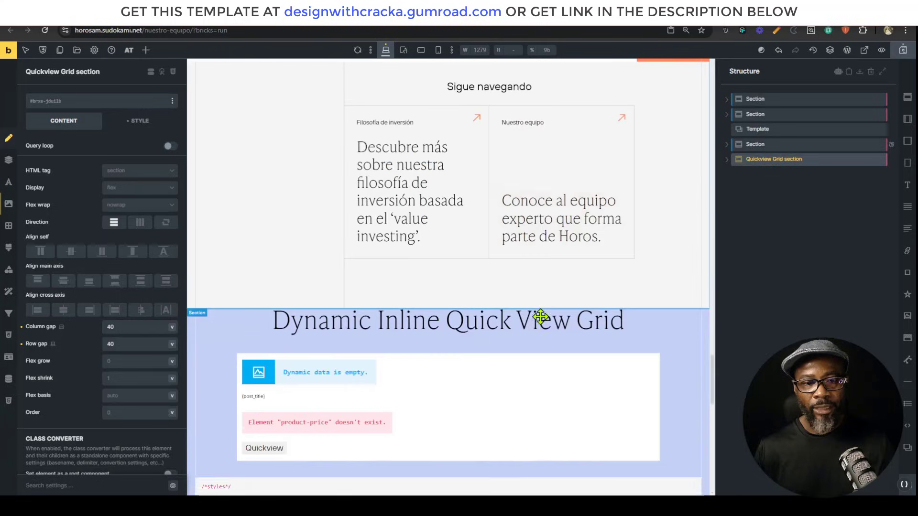
{"action": "scroll", "coordinate": [616, 317], "scroll_direction": "up", "scroll_amount": 15}
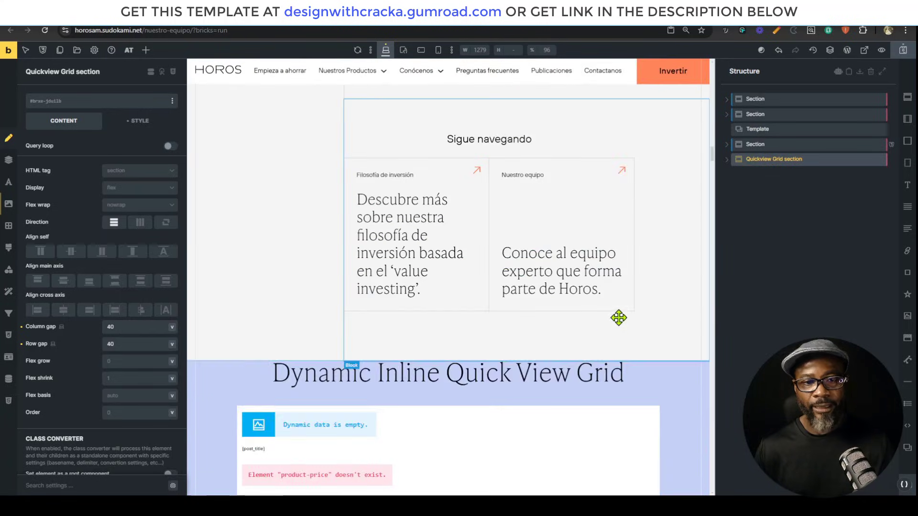
{"action": "scroll", "coordinate": [619, 311], "scroll_direction": "up", "scroll_amount": 6}
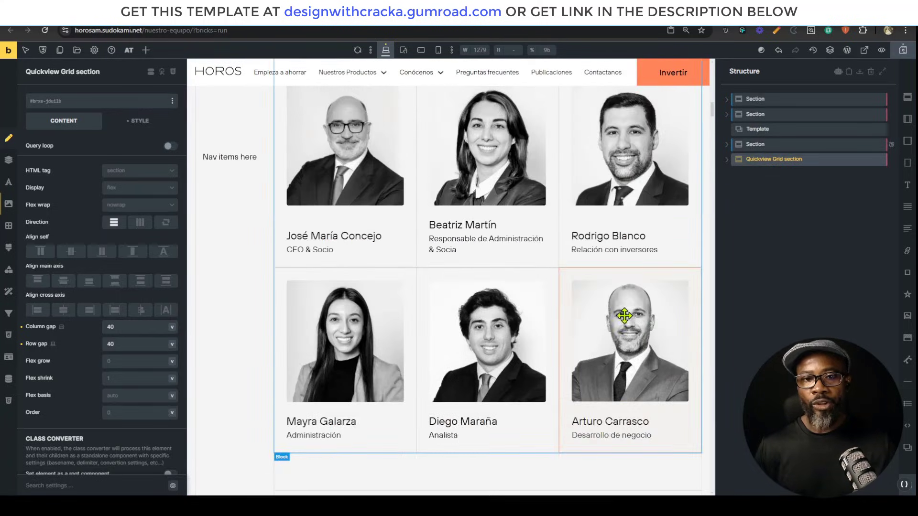
- Copy the dwc-quickview-grid class name from the Quickview grid container to the clipboard
{"action": "left_click", "coordinate": [727, 160]}
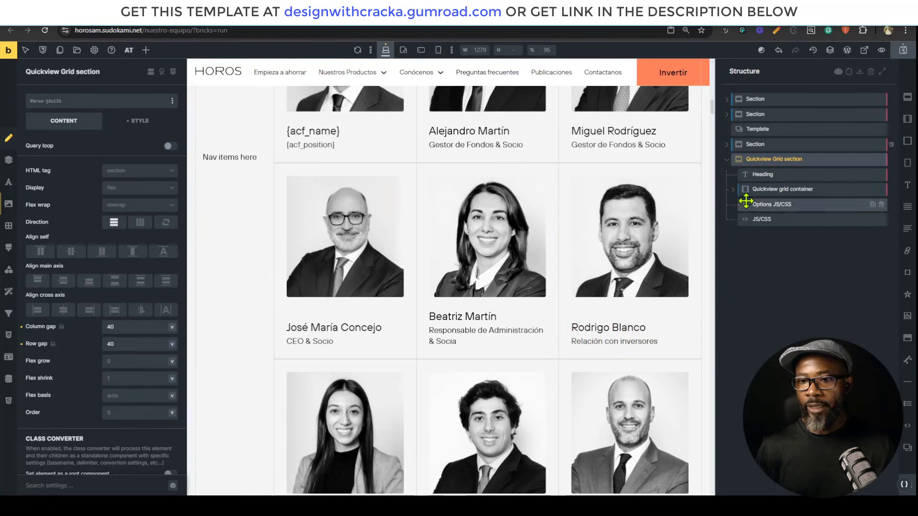
{"action": "left_click", "coordinate": [774, 188]}
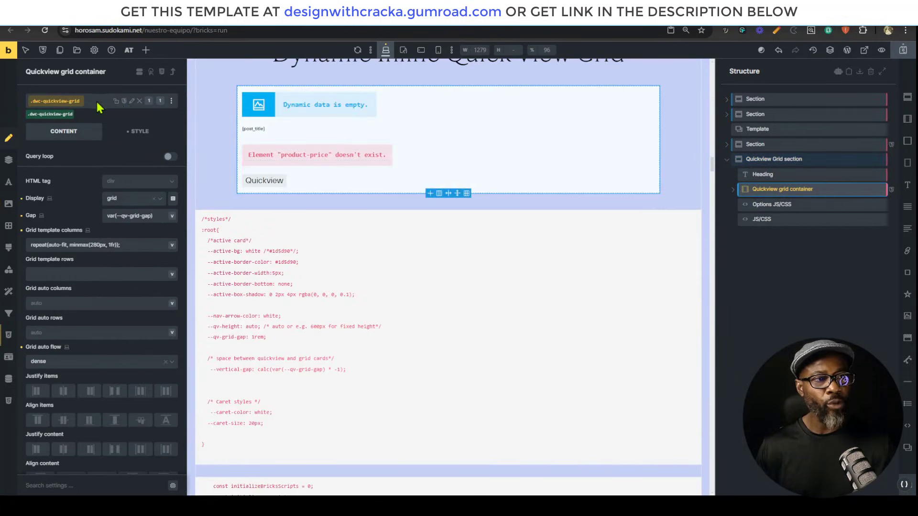
{"action": "left_click", "coordinate": [173, 102]}
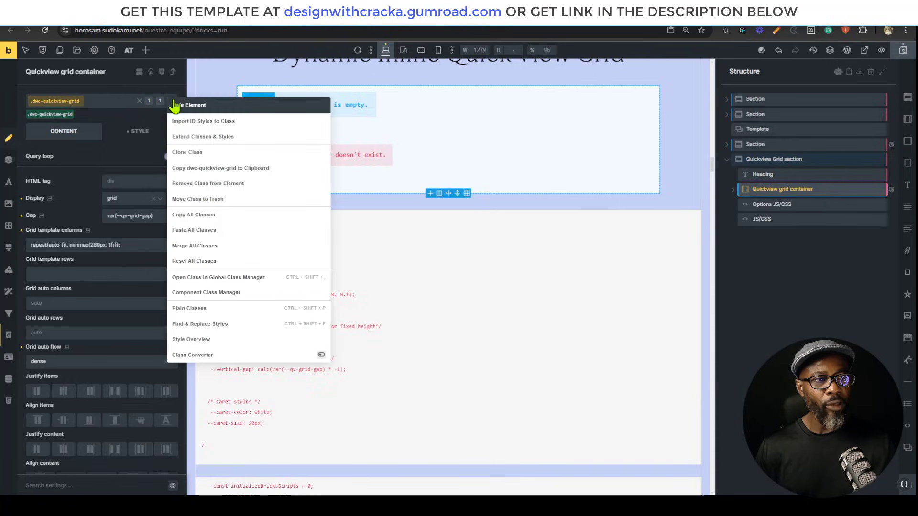
{"action": "left_click", "coordinate": [225, 169]}
- Assign the copied dwc-quickview-grid class to the Team card wrapper that holds the team member cards
{"action": "scroll", "coordinate": [612, 365], "scroll_direction": "up", "scroll_amount": 15}
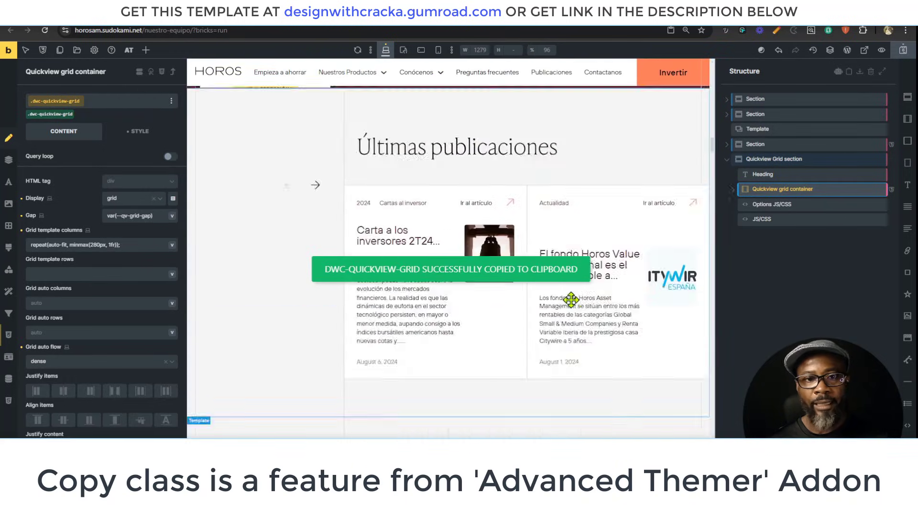
{"action": "scroll", "coordinate": [564, 304], "scroll_direction": "up", "scroll_amount": 4}
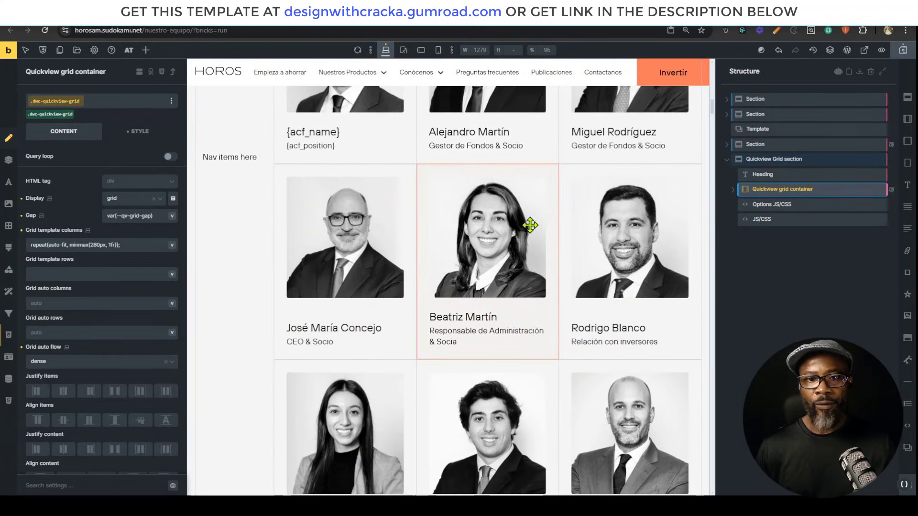
{"action": "scroll", "coordinate": [634, 217], "scroll_direction": "up", "scroll_amount": 3}
{"action": "left_click", "coordinate": [634, 217]}
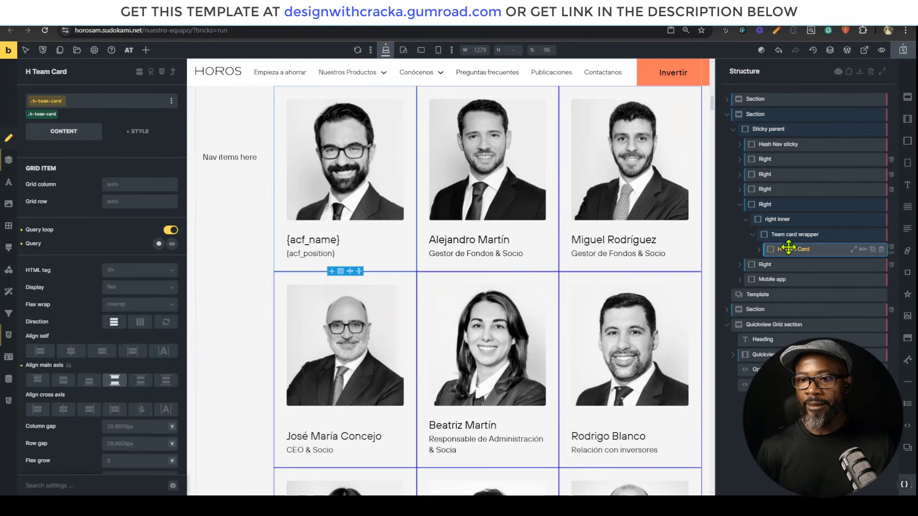
{"action": "left_click", "coordinate": [780, 234]}
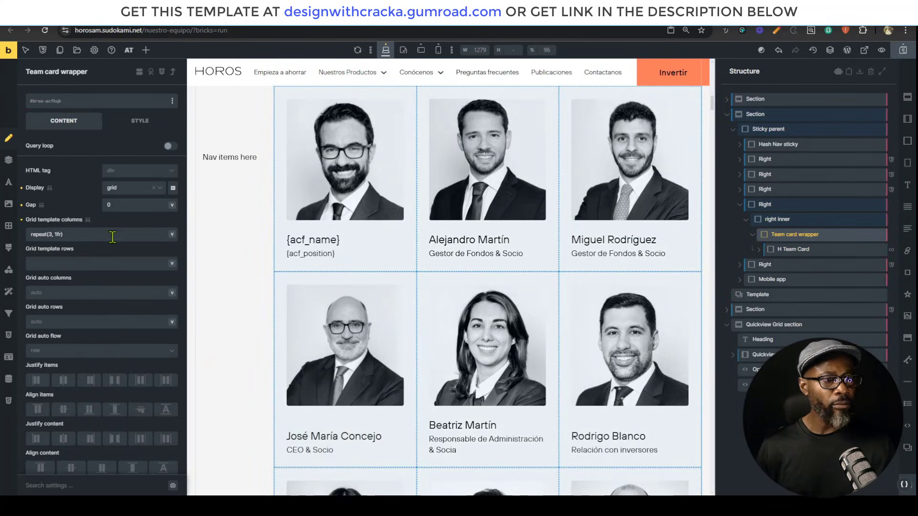
{"action": "left_click", "coordinate": [82, 104]}
{"action": "key", "text": "ctrl+v"}
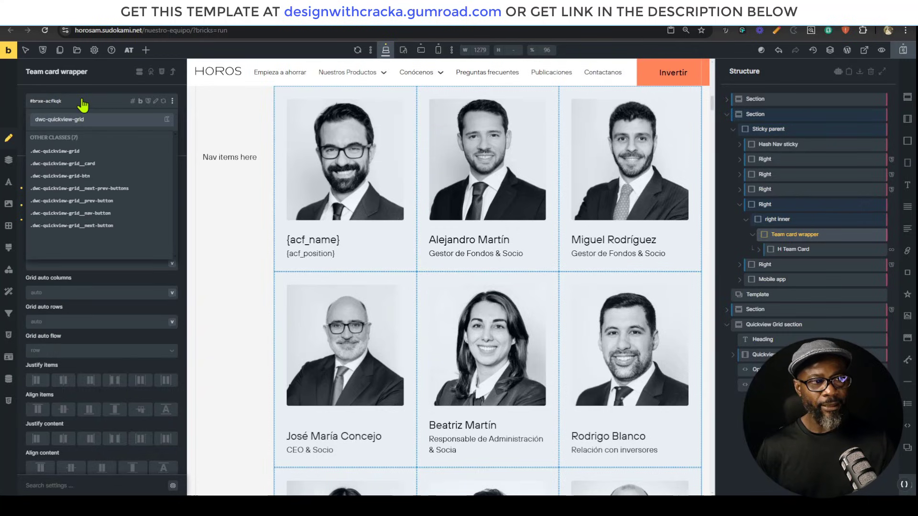
{"action": "key", "text": "Return"}
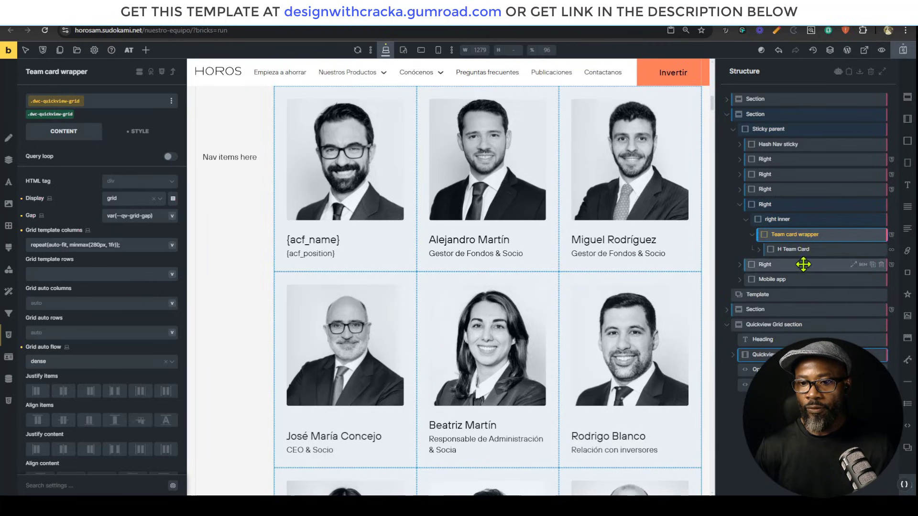
- Move the Fetch container from the Quickview grid container into the Team card wrapper, directly below H Team Card
{"action": "left_click", "coordinate": [736, 356]}
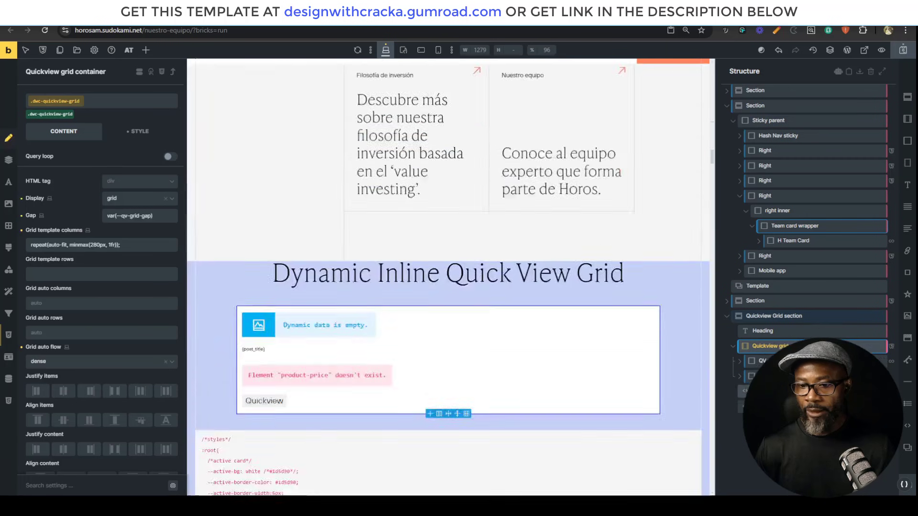
{"action": "left_click", "coordinate": [759, 361]}
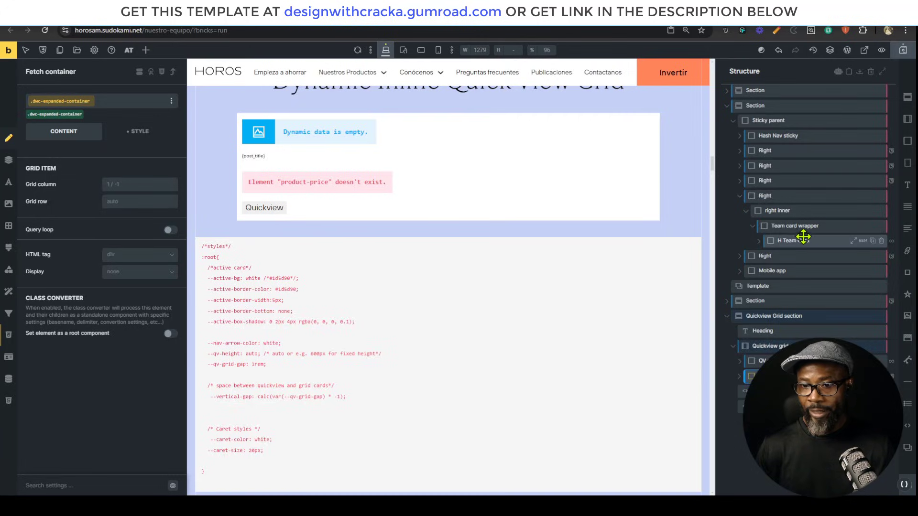
{"action": "left_click_drag", "start_coordinate": [750, 376], "coordinate": [807, 253]}
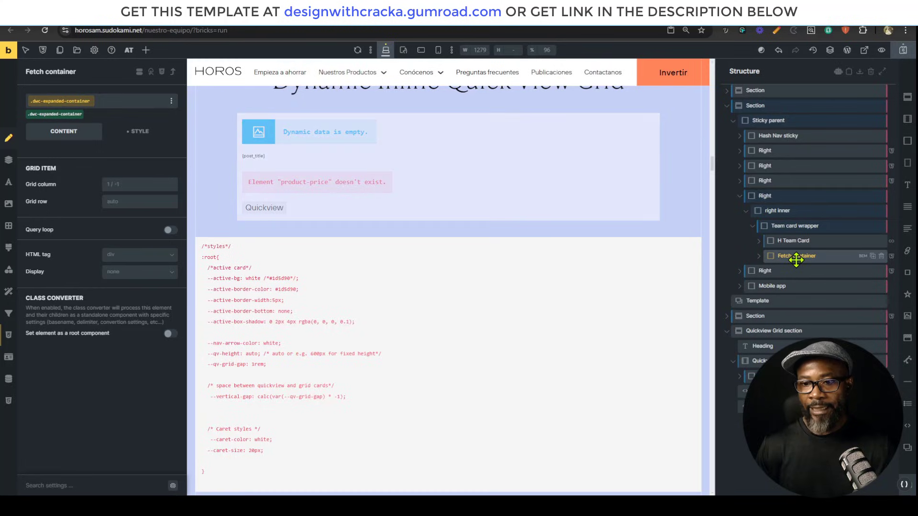
{"action": "scroll", "coordinate": [618, 409], "scroll_direction": "up", "scroll_amount": 5}
{"action": "scroll", "coordinate": [618, 408], "scroll_direction": "up", "scroll_amount": 15}
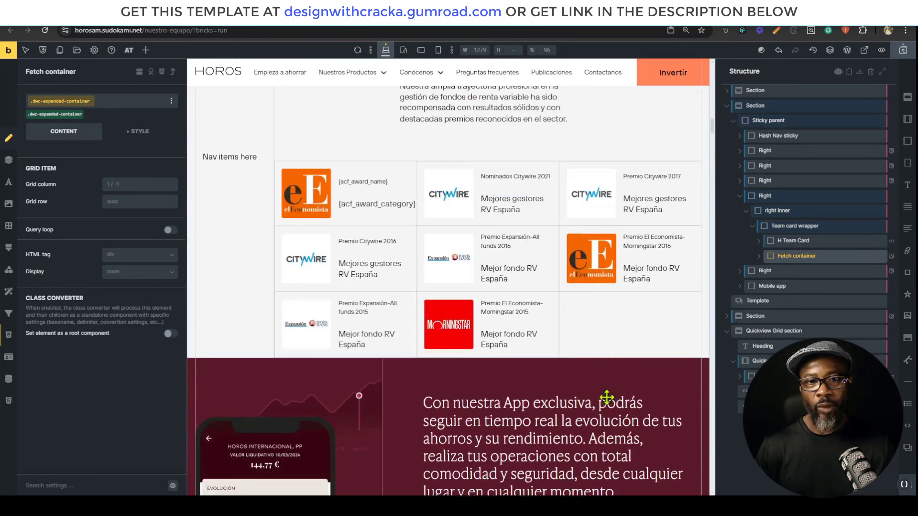
{"action": "scroll", "coordinate": [516, 307], "scroll_direction": "up", "scroll_amount": 2}
{"action": "scroll", "coordinate": [475, 313], "scroll_direction": "down", "scroll_amount": 5}
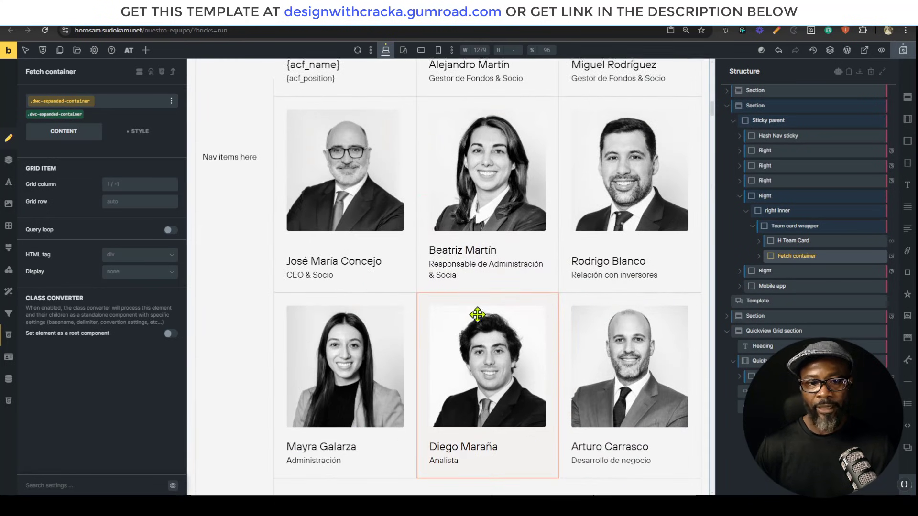
{"action": "scroll", "coordinate": [475, 378], "scroll_direction": "down", "scroll_amount": 2}
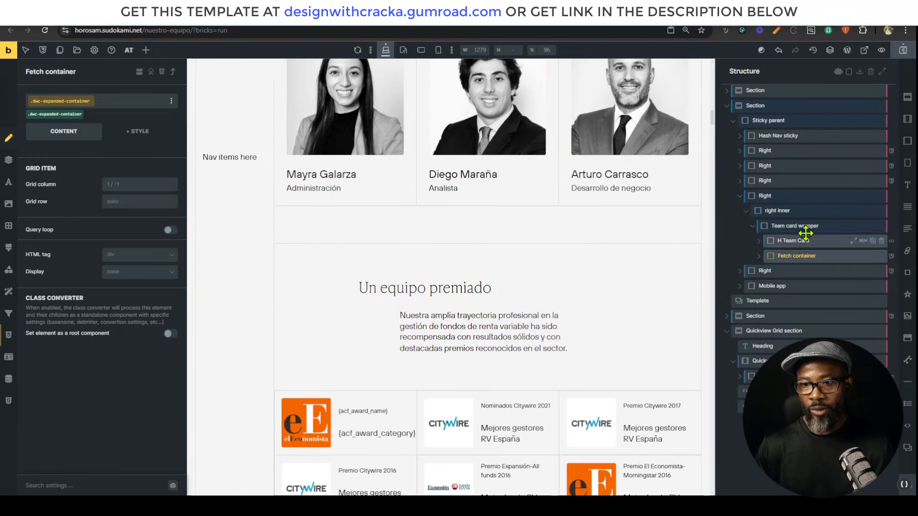
{"action": "scroll", "coordinate": [655, 313], "scroll_direction": "up", "scroll_amount": 4}
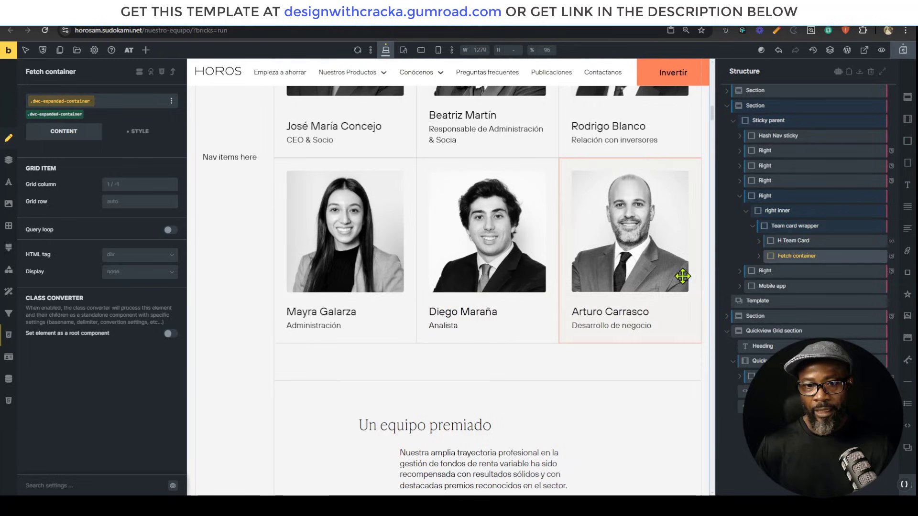
{"action": "scroll", "coordinate": [533, 406], "scroll_direction": "down", "scroll_amount": 3}
- Move the Quickview button from QV grid cards into H Team Card, directly below Text Wrap
{"action": "left_click", "coordinate": [748, 377]}
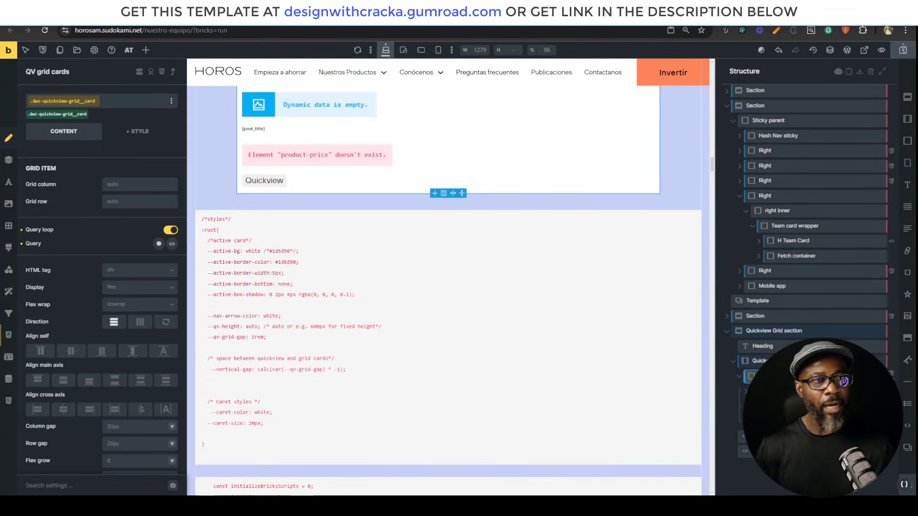
{"action": "left_click", "coordinate": [769, 391]}
{"action": "left_click", "coordinate": [770, 421]}
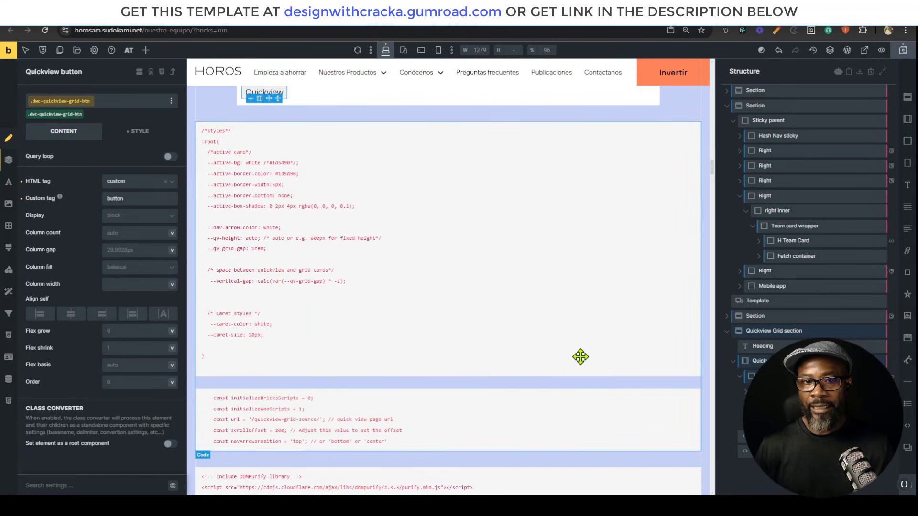
{"action": "scroll", "coordinate": [580, 354], "scroll_direction": "up", "scroll_amount": 4}
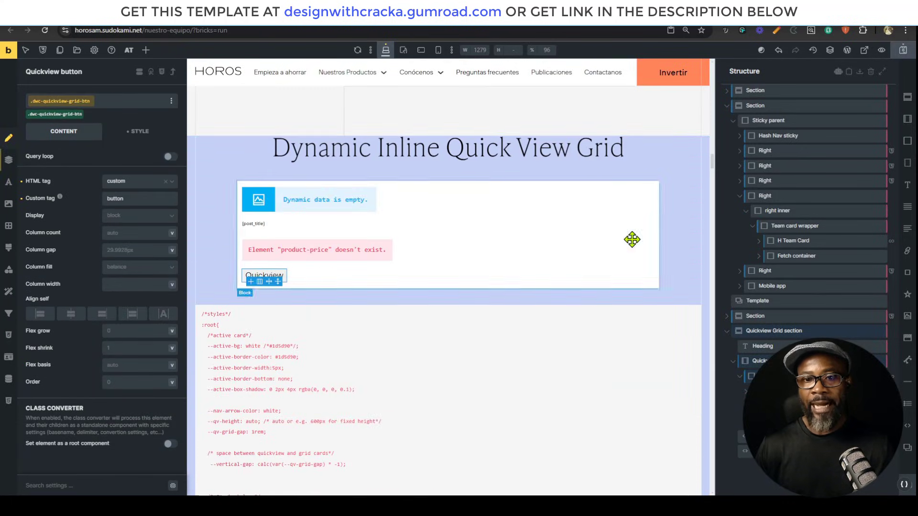
{"action": "left_click", "coordinate": [769, 241]}
{"action": "scroll", "coordinate": [813, 337], "scroll_direction": "down", "scroll_amount": 1}
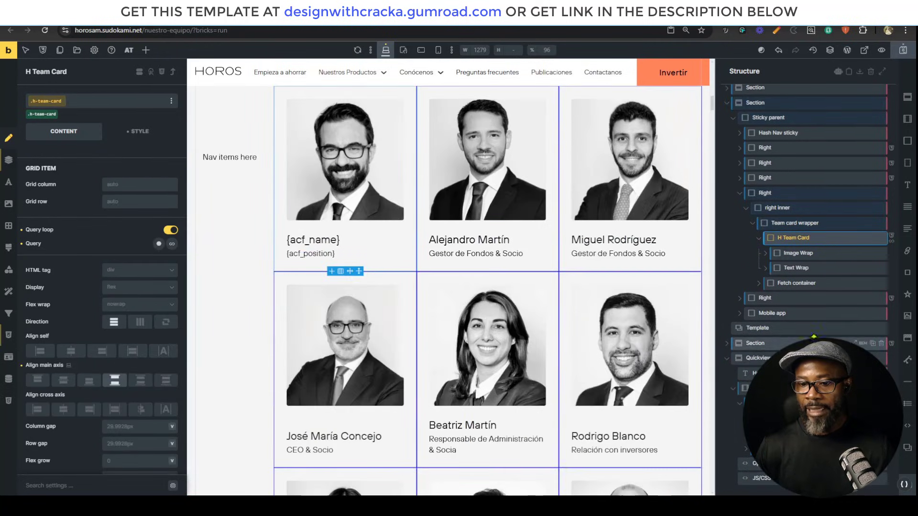
{"action": "left_click_drag", "start_coordinate": [812, 426], "coordinate": [792, 278]}
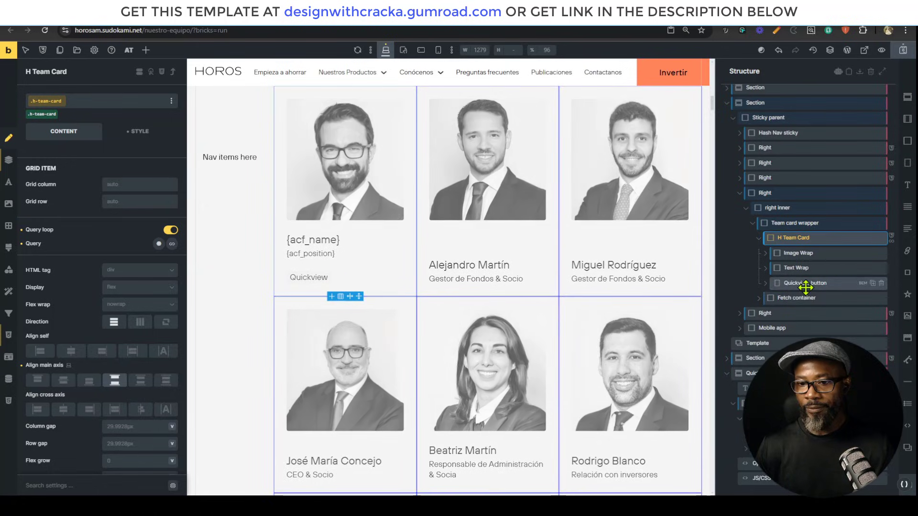
{"action": "left_click", "coordinate": [812, 287]}
{"action": "scroll", "coordinate": [411, 267], "scroll_direction": "up", "scroll_amount": 3}
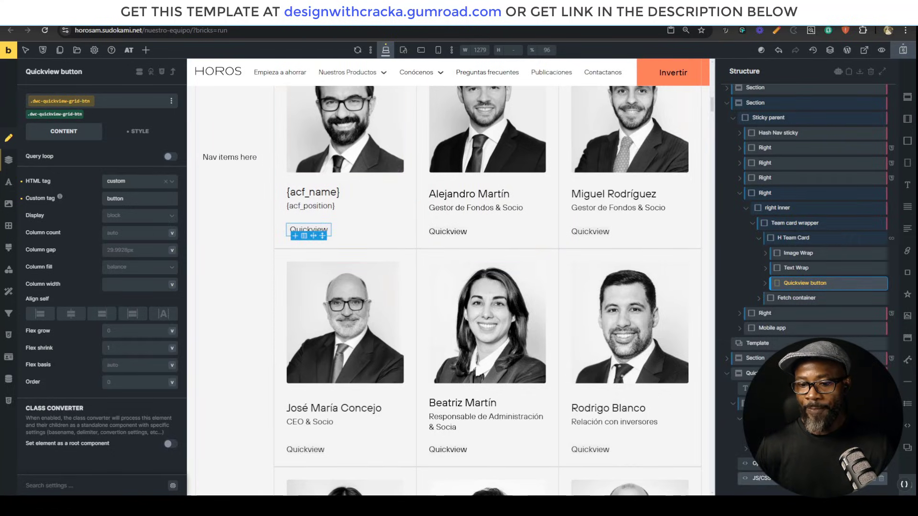
- Copy the dwc-quickview-grid__card class name from QV grid cards to the clipboard
{"action": "left_click", "coordinate": [783, 419]}
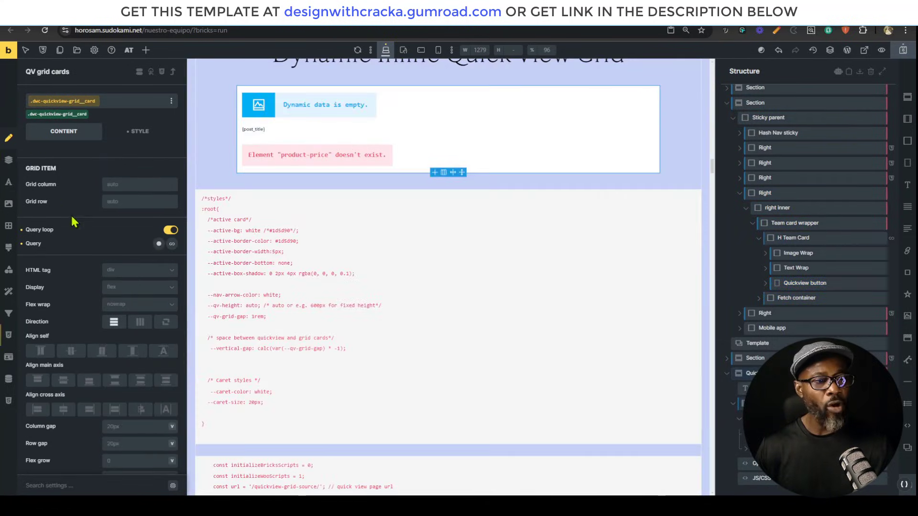
{"action": "left_click", "coordinate": [171, 100]}
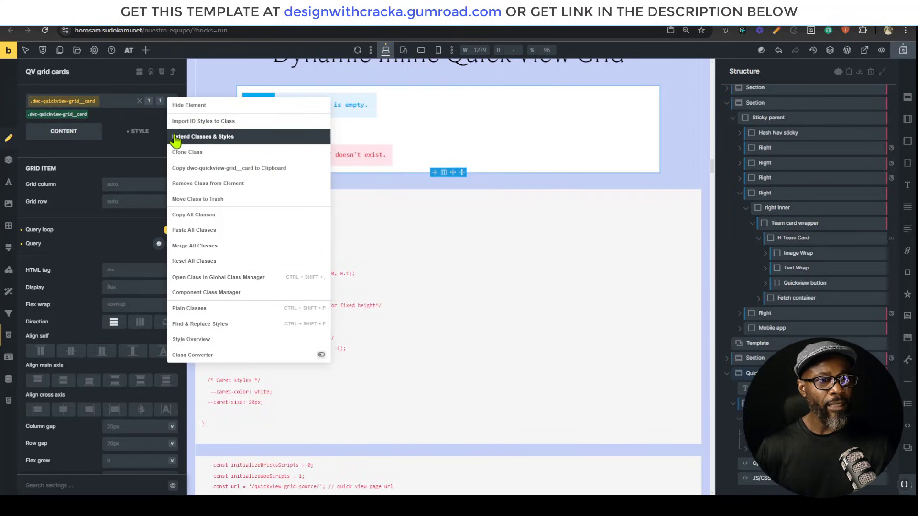
{"action": "left_click", "coordinate": [221, 167]}
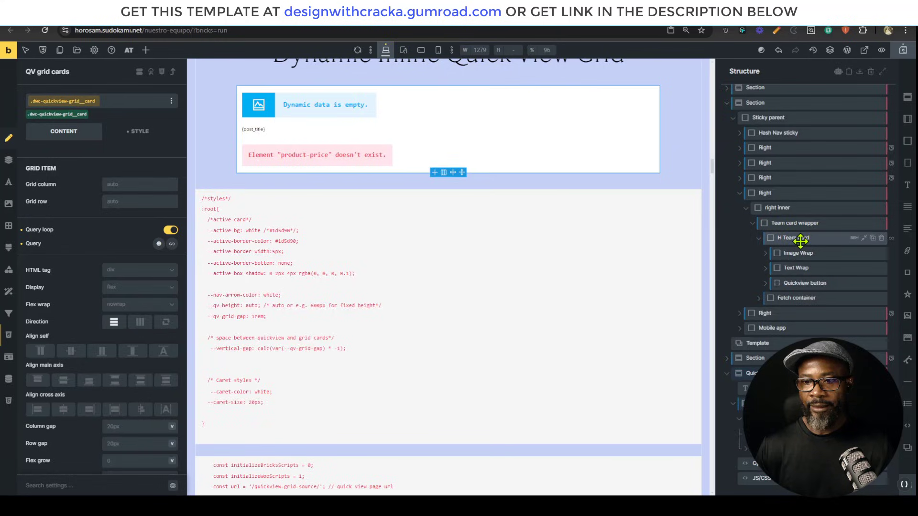
- Assign the copied dwc-quickview-grid__card class to the H Team Card element
{"action": "left_click", "coordinate": [827, 239]}
{"action": "left_click", "coordinate": [84, 102]}
{"action": "key", "text": "ctrl+v"}
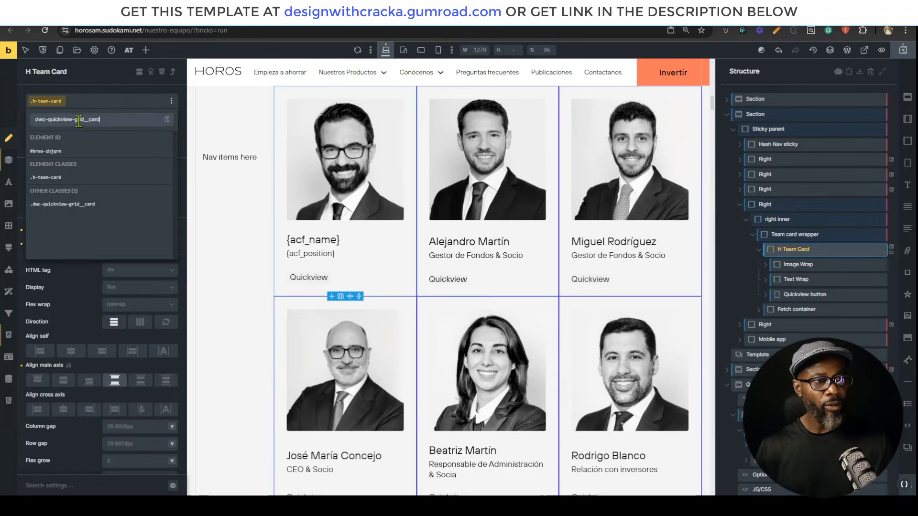
{"action": "left_click", "coordinate": [69, 204]}
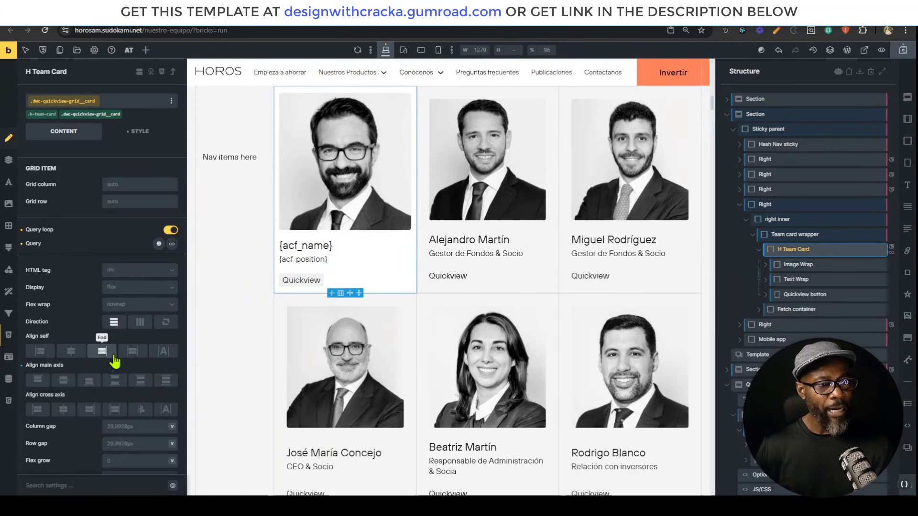
- Delete all the custom CSS of the dwc-quickview-grid__card class, including its padding and gap rules
{"action": "left_click", "coordinate": [140, 132]}
{"action": "left_click", "coordinate": [45, 339]}
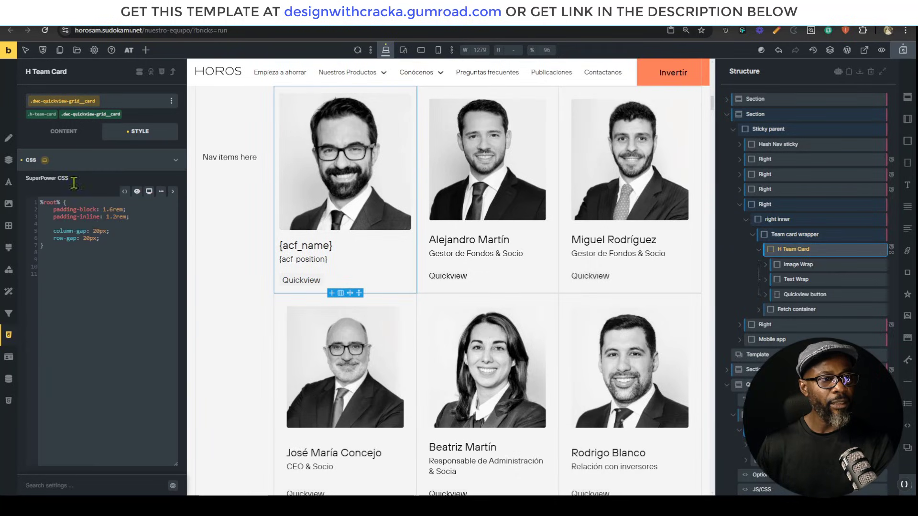
{"action": "left_click_drag", "start_coordinate": [61, 249], "coordinate": [23, 204]}
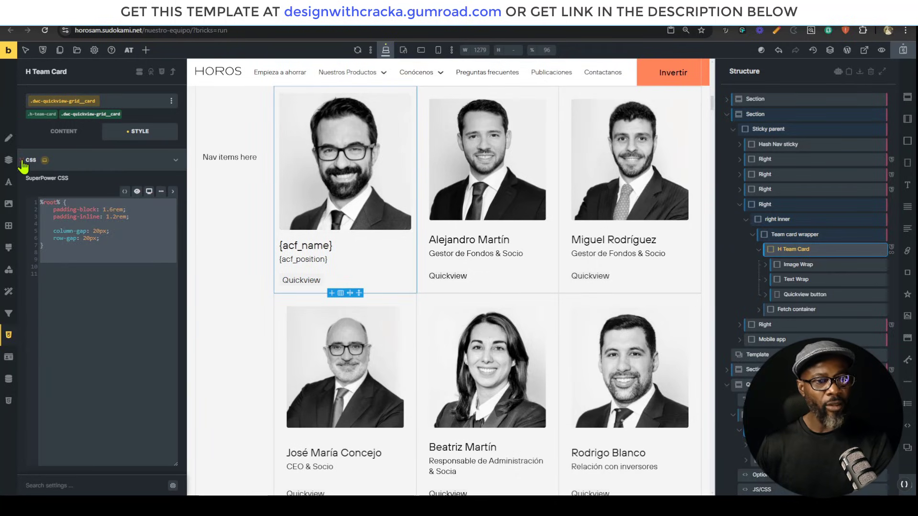
{"action": "key", "text": "BackSpace"}
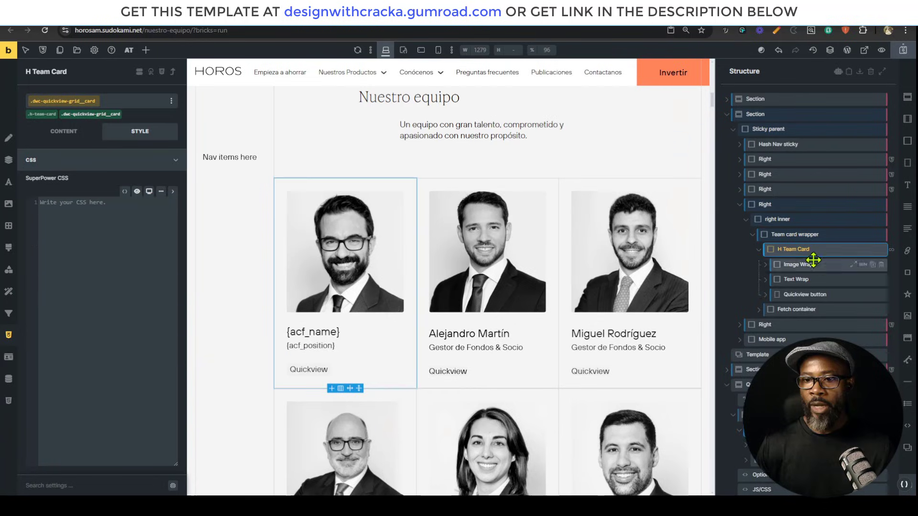
- Clear the template's grid layout settings, including the template columns and display, from the dwc-quickview-grid class on the Team card wrapper
{"action": "left_click", "coordinate": [803, 234]}
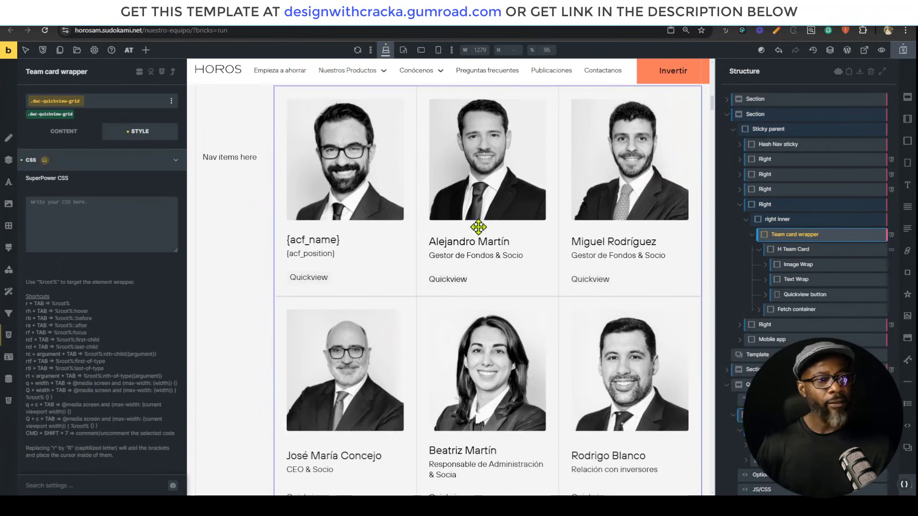
{"action": "left_click", "coordinate": [62, 134]}
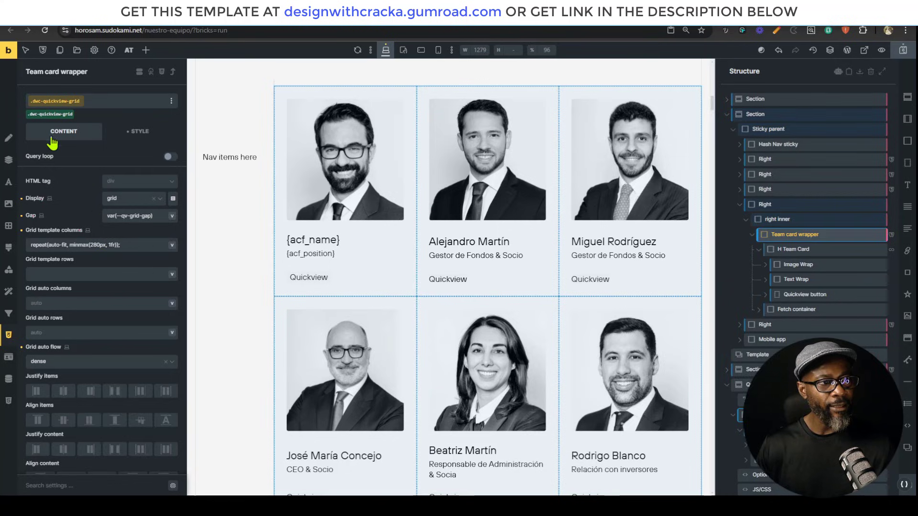
{"action": "left_click", "coordinate": [52, 117]}
{"action": "left_click", "coordinate": [53, 118]}
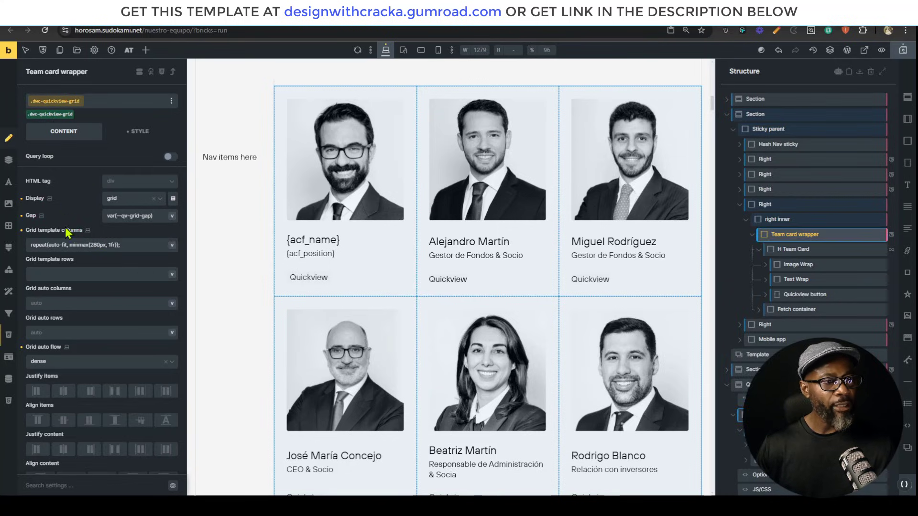
{"action": "scroll", "coordinate": [75, 364], "scroll_direction": "down", "scroll_amount": 1}
{"action": "scroll", "coordinate": [73, 386], "scroll_direction": "down", "scroll_amount": 1}
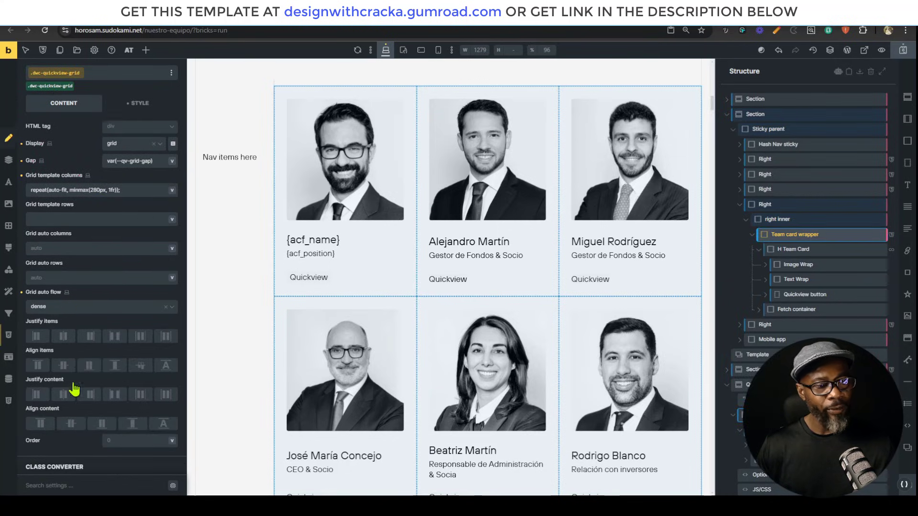
{"action": "scroll", "coordinate": [73, 295], "scroll_direction": "up", "scroll_amount": 1}
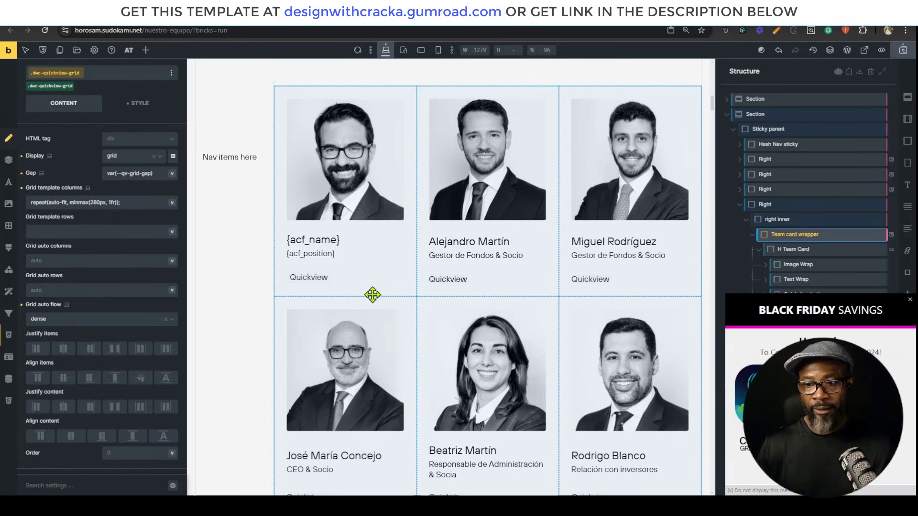
{"action": "left_click", "coordinate": [910, 300]}
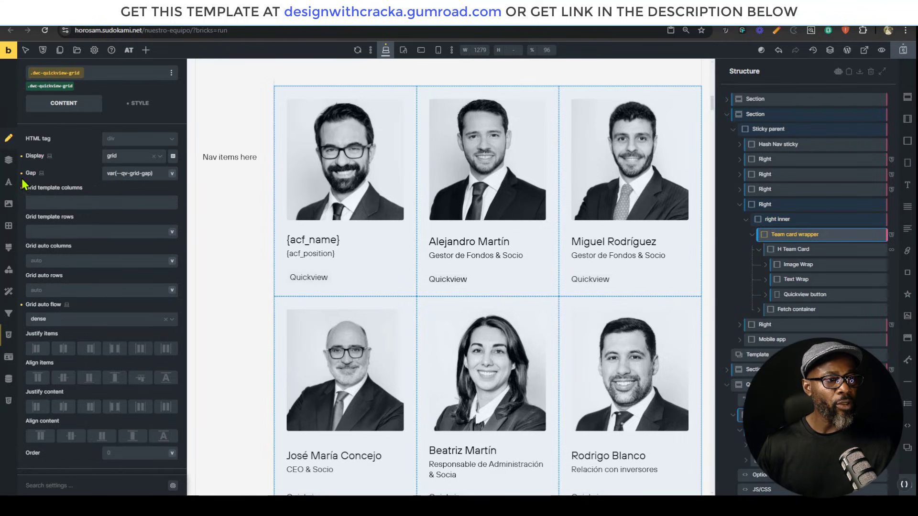
{"action": "left_click", "coordinate": [21, 157]}
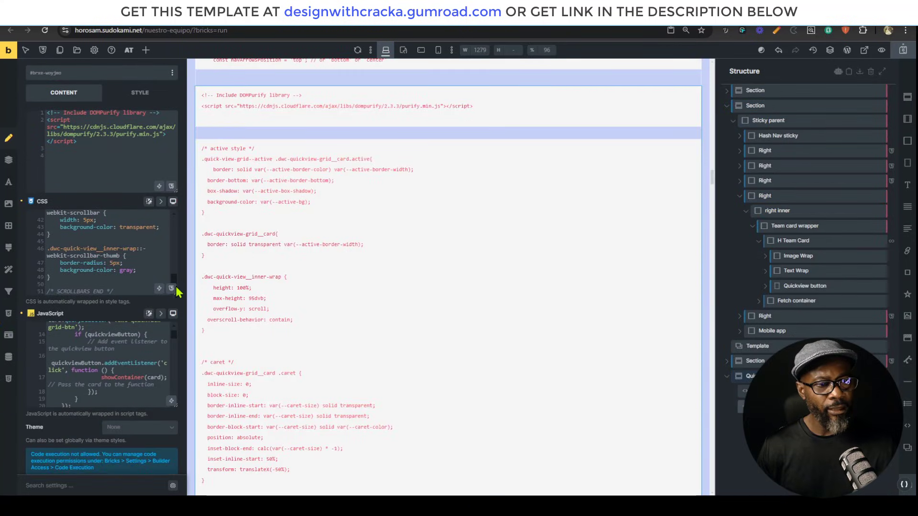
- Examine the CSS and JavaScript in the template's code elements, including the quick view page url constant in Options JS/CSS
{"action": "scroll", "coordinate": [162, 363], "scroll_direction": "down", "scroll_amount": 2}
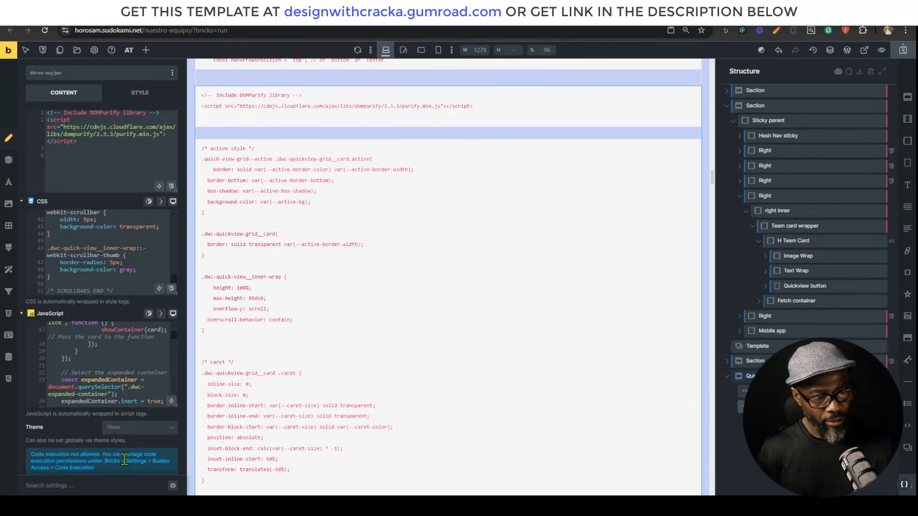
{"action": "scroll", "coordinate": [115, 384], "scroll_direction": "down", "scroll_amount": 5}
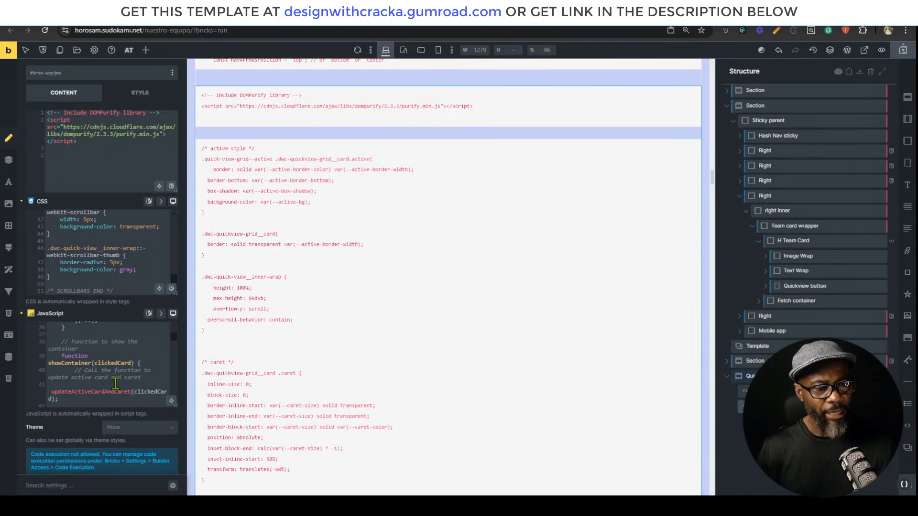
{"action": "scroll", "coordinate": [118, 378], "scroll_direction": "up", "scroll_amount": 10}
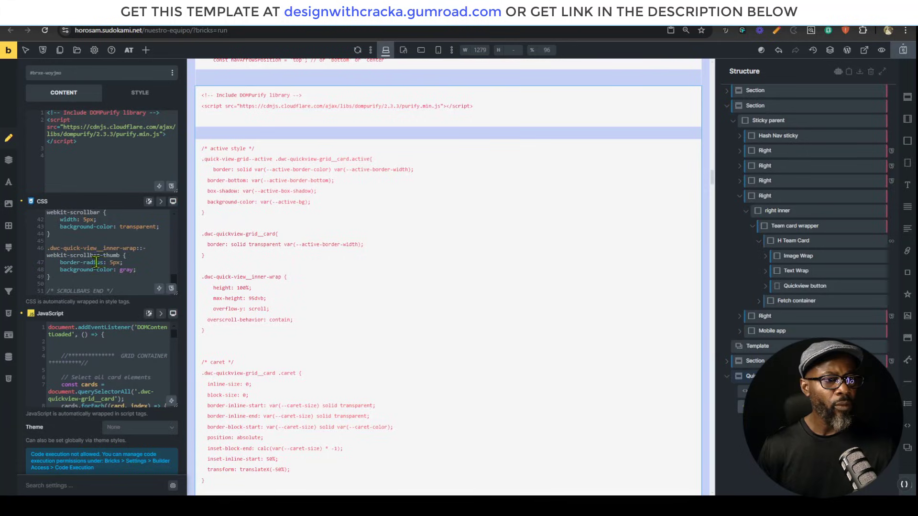
{"action": "scroll", "coordinate": [129, 287], "scroll_direction": "up", "scroll_amount": 8}
{"action": "scroll", "coordinate": [127, 287], "scroll_direction": "up", "scroll_amount": 2}
{"action": "scroll", "coordinate": [98, 296], "scroll_direction": "down", "scroll_amount": 2}
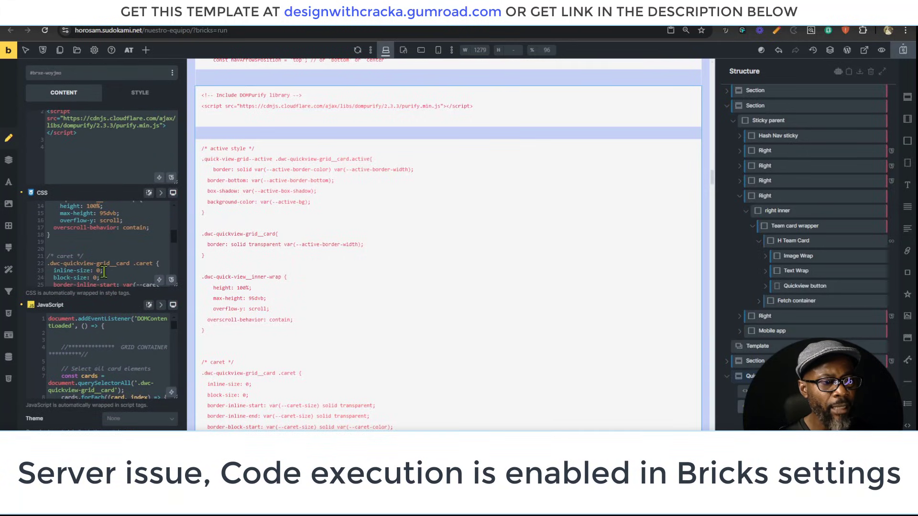
{"action": "scroll", "coordinate": [104, 272], "scroll_direction": "up", "scroll_amount": 4}
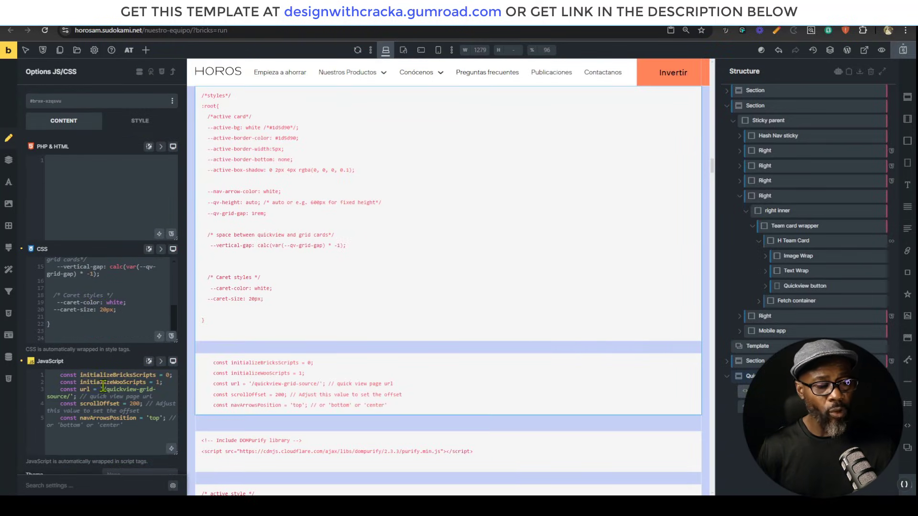
{"action": "scroll", "coordinate": [103, 386], "scroll_direction": "down", "scroll_amount": 2}
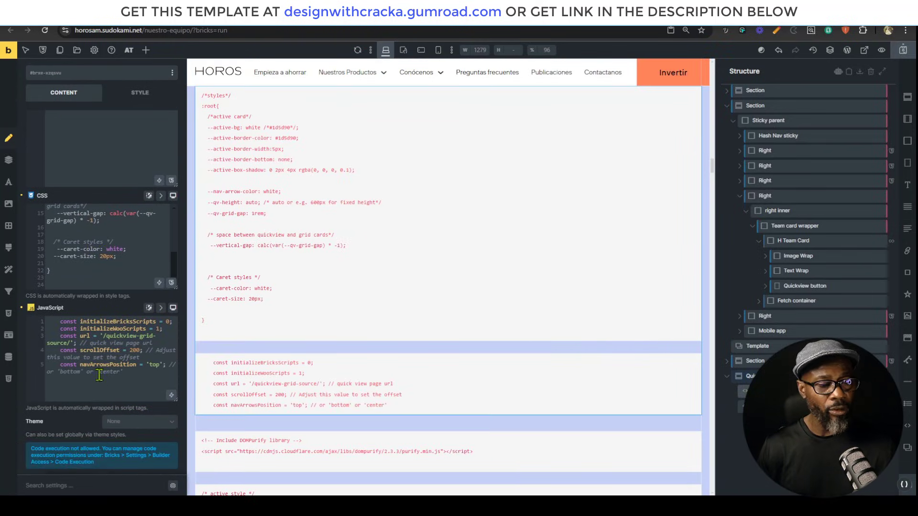
{"action": "left_click_drag", "start_coordinate": [147, 335], "coordinate": [71, 340]}
{"action": "left_click", "coordinate": [108, 333]}
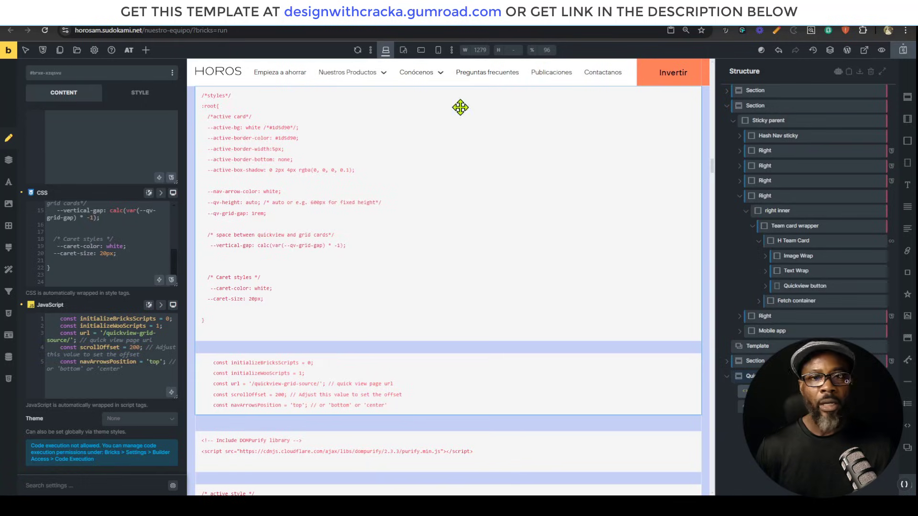
- Save the team page, and create and publish a new WordPress page titled "QuickView Grid Source"
{"action": "left_click", "coordinate": [904, 51]}
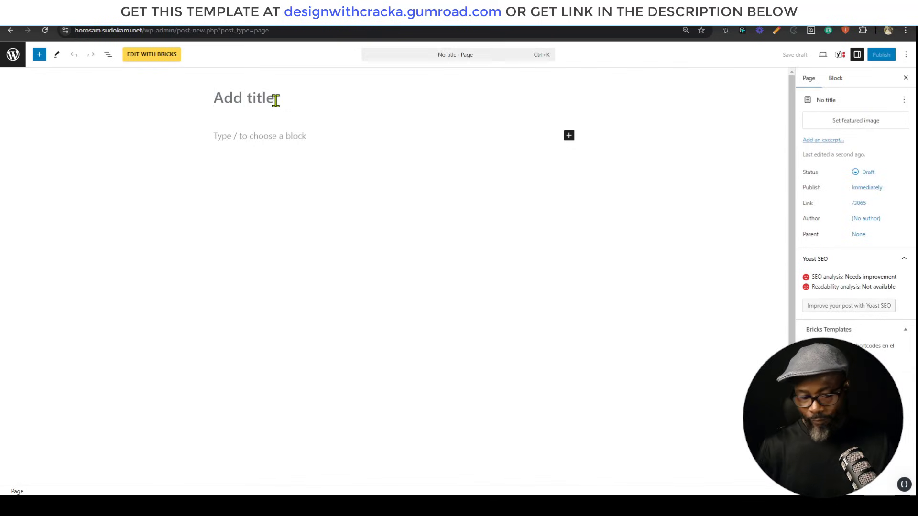
{"action": "type", "text": "Quick"}
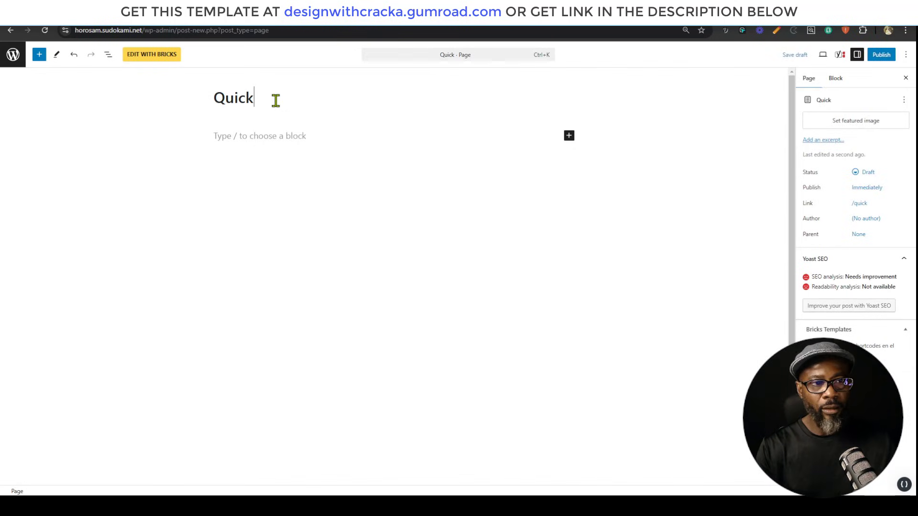
{"action": "type", "text": " View Grid Sou"}
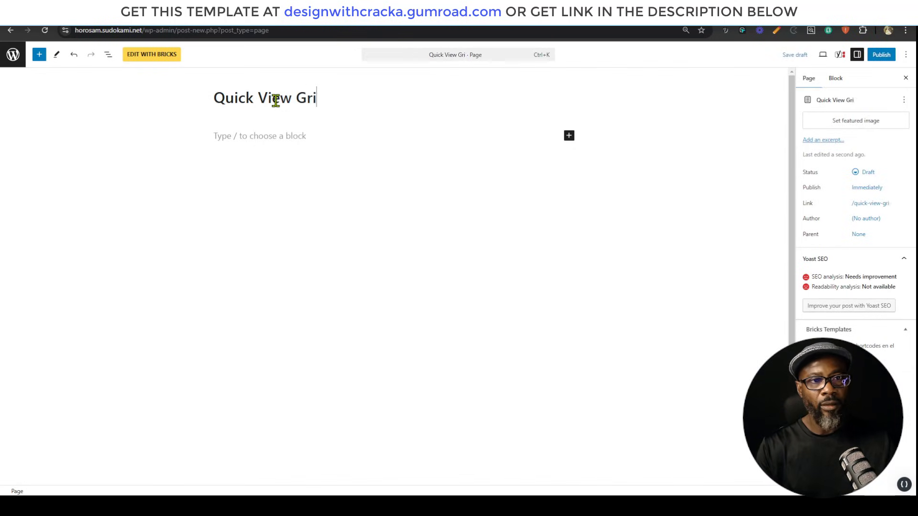
{"action": "type", "text": "rce"}
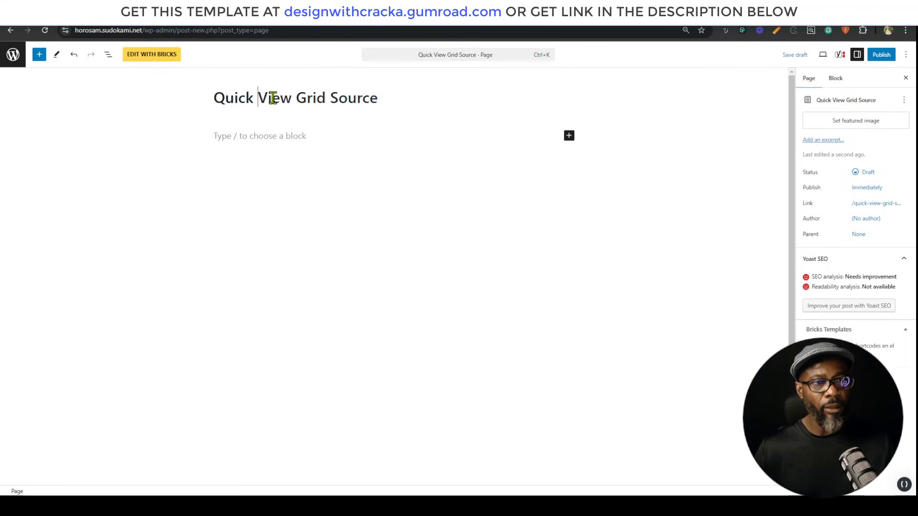
{"action": "key", "text": "BackSpace"}
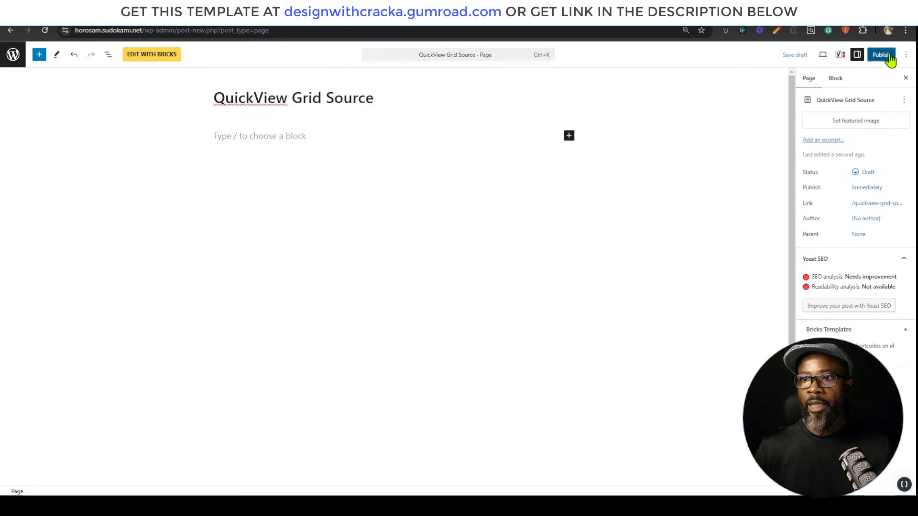
{"action": "left_click", "coordinate": [880, 55]}
{"action": "left_click", "coordinate": [884, 55]}
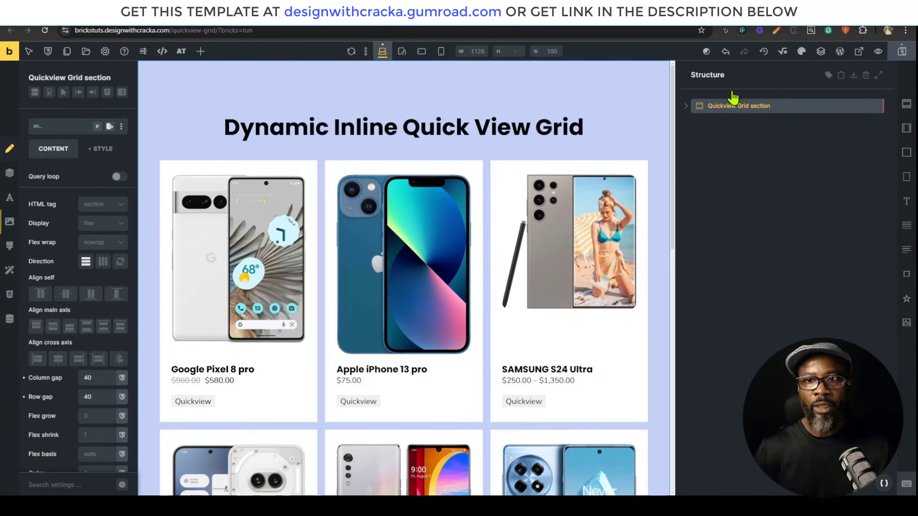
- Switch to the template site's builder and open its Quickview grid source page for editing
{"action": "left_click", "coordinate": [67, 51]}
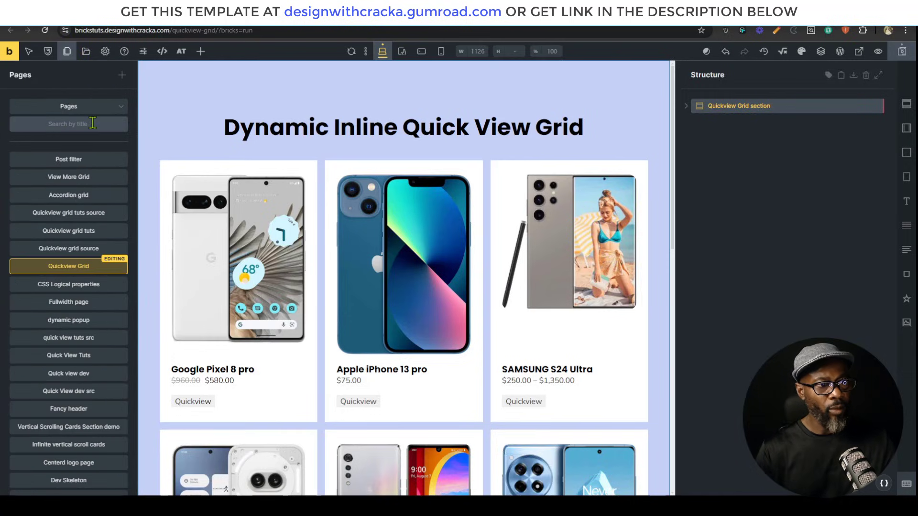
{"action": "left_click", "coordinate": [73, 250]}
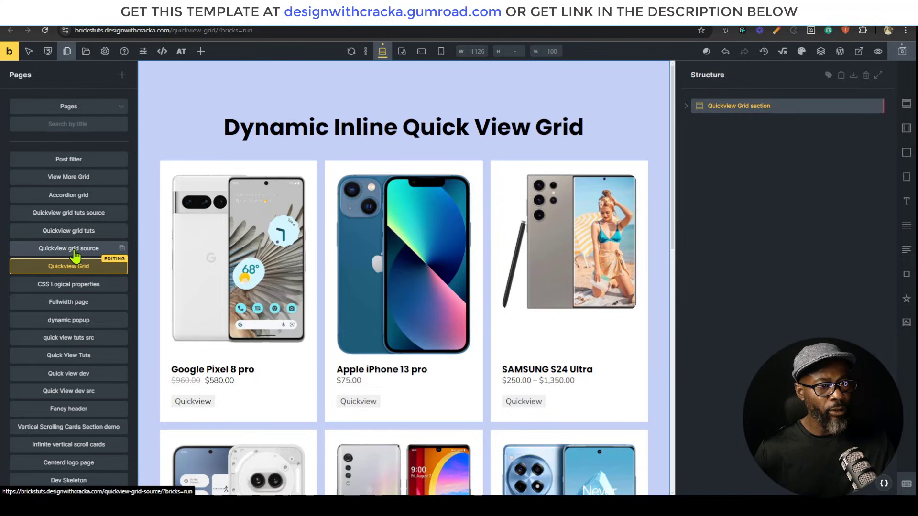
{"action": "left_click", "coordinate": [502, 90]}
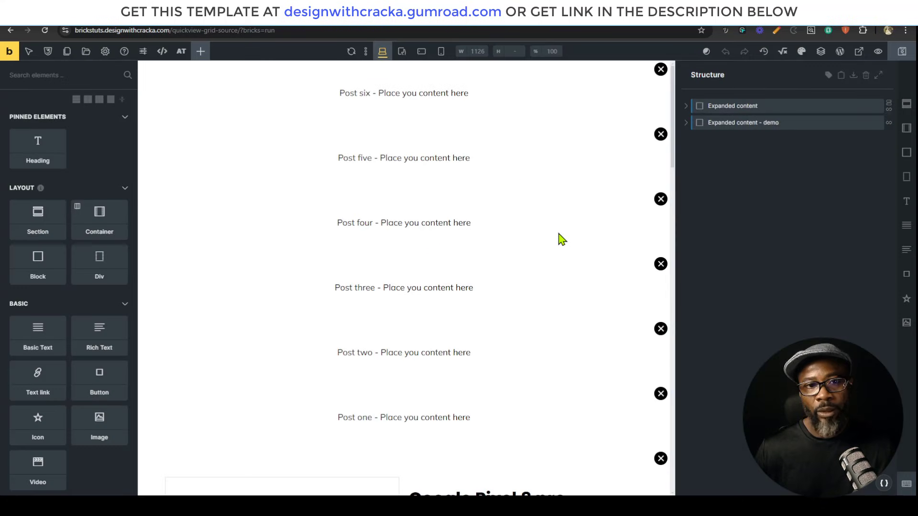
- Compare the Expanded content and Expanded content - demo blocks, and copy the Expanded content block
{"action": "left_click", "coordinate": [777, 105]}
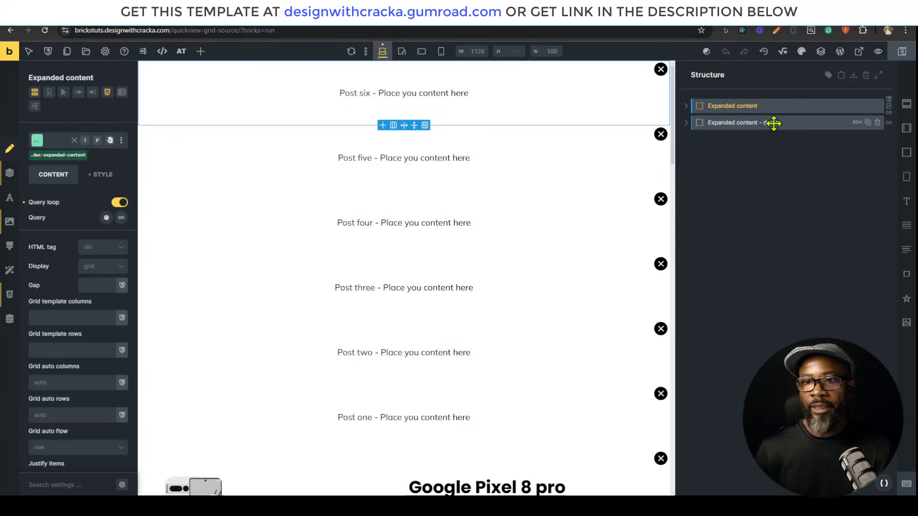
{"action": "left_click", "coordinate": [771, 123]}
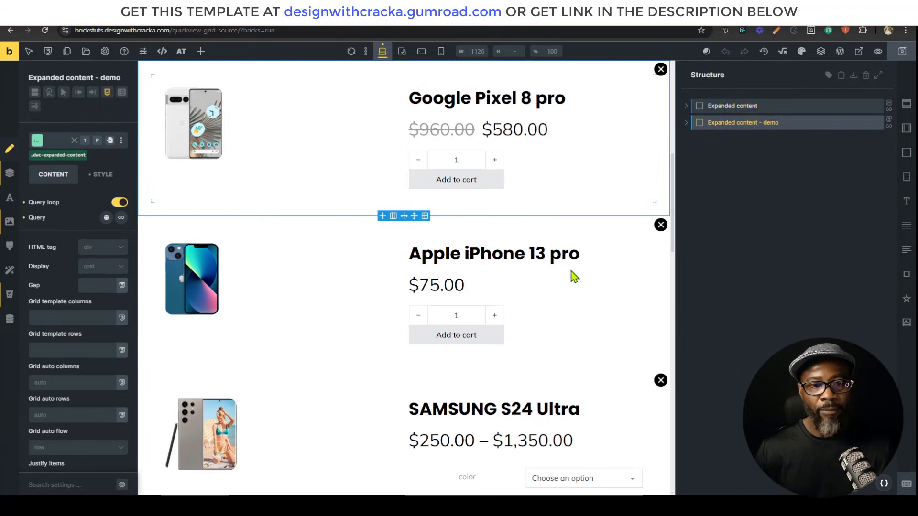
{"action": "left_click", "coordinate": [773, 101]}
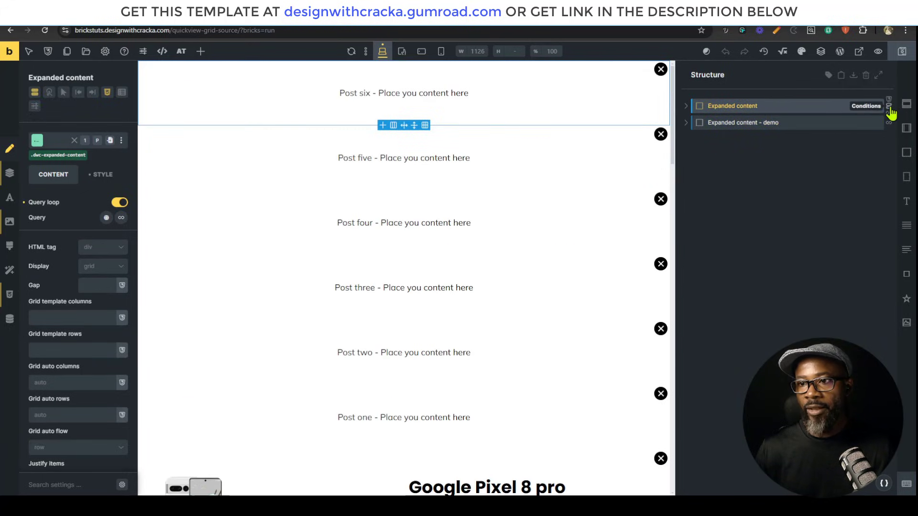
{"action": "right_click", "coordinate": [773, 108]}
{"action": "left_click", "coordinate": [790, 204]}
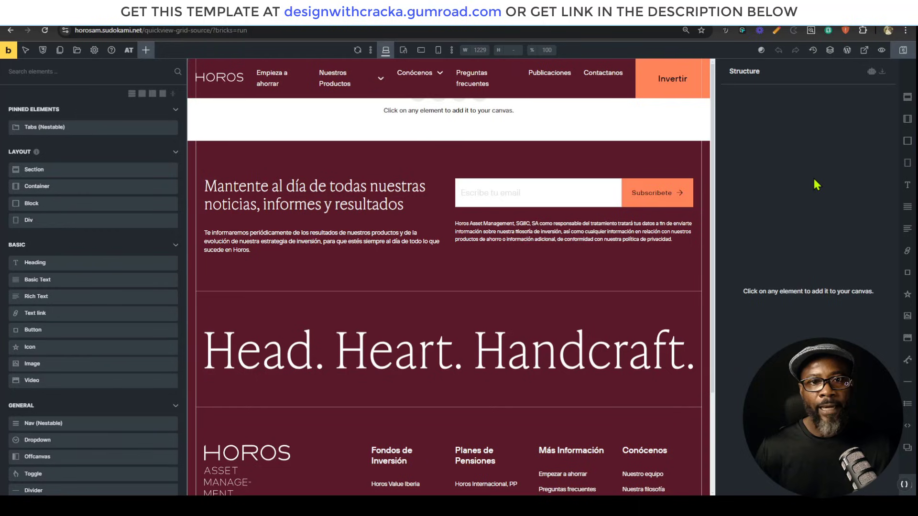
- Disable the header and footer in the page settings of the new Horos source page
{"action": "left_click", "coordinate": [94, 50]}
{"action": "left_click", "coordinate": [85, 122]}
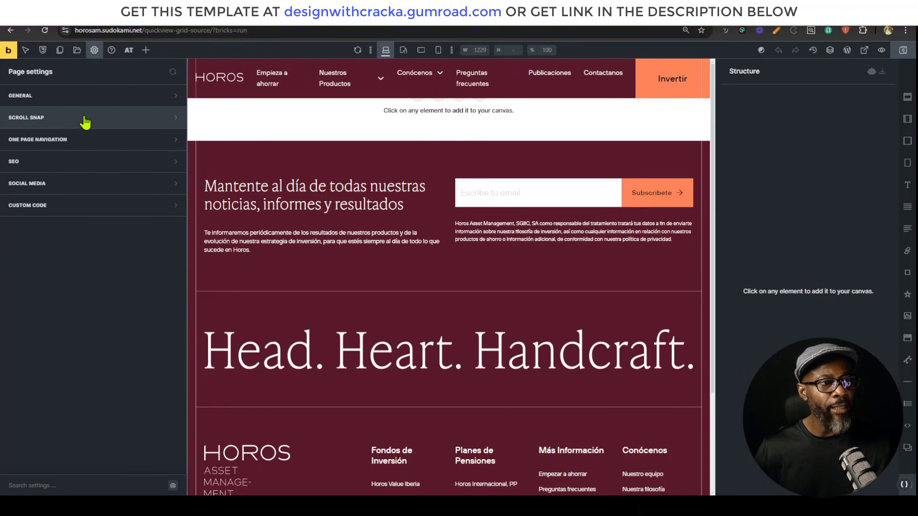
{"action": "left_click", "coordinate": [106, 96]}
{"action": "left_click", "coordinate": [170, 148]}
{"action": "left_click", "coordinate": [170, 160]}
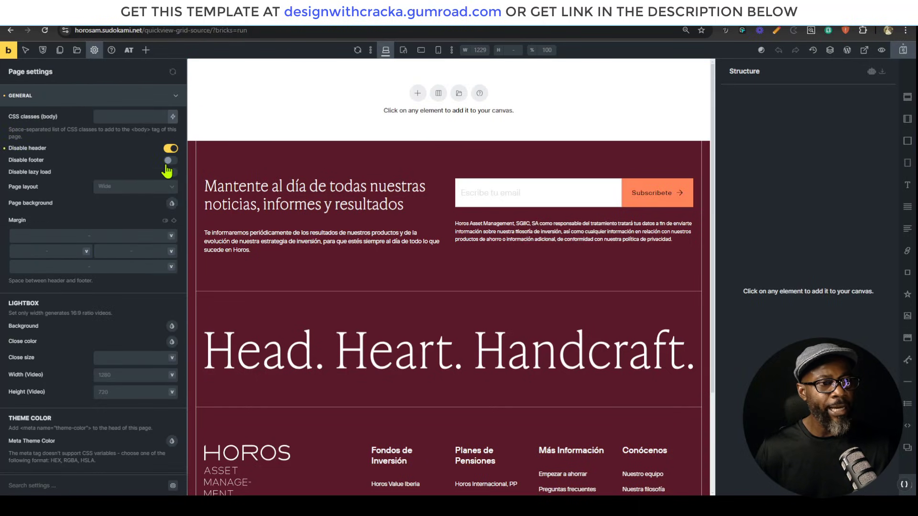
- Paste the Expanded content block into the source page and inspect its content wrap, Basic Text and close button elements
{"action": "key", "text": "ctrl+v"}
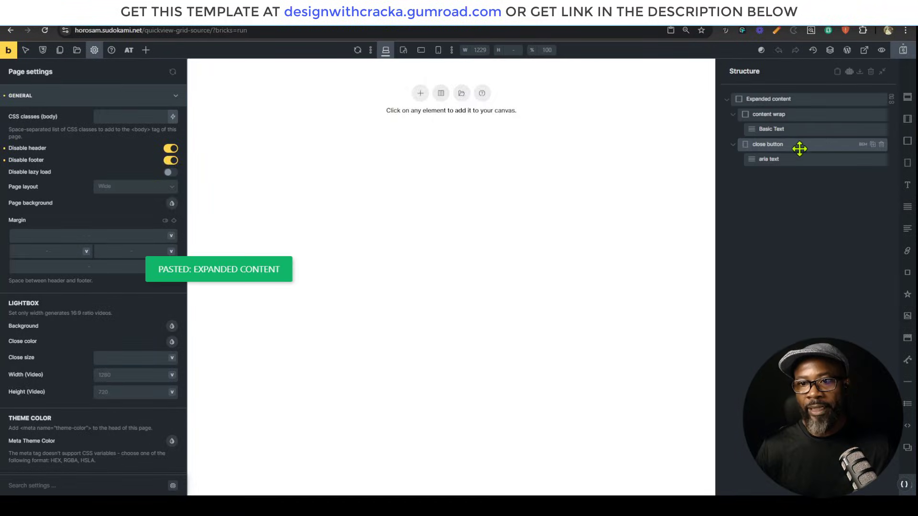
{"action": "left_click", "coordinate": [774, 98]}
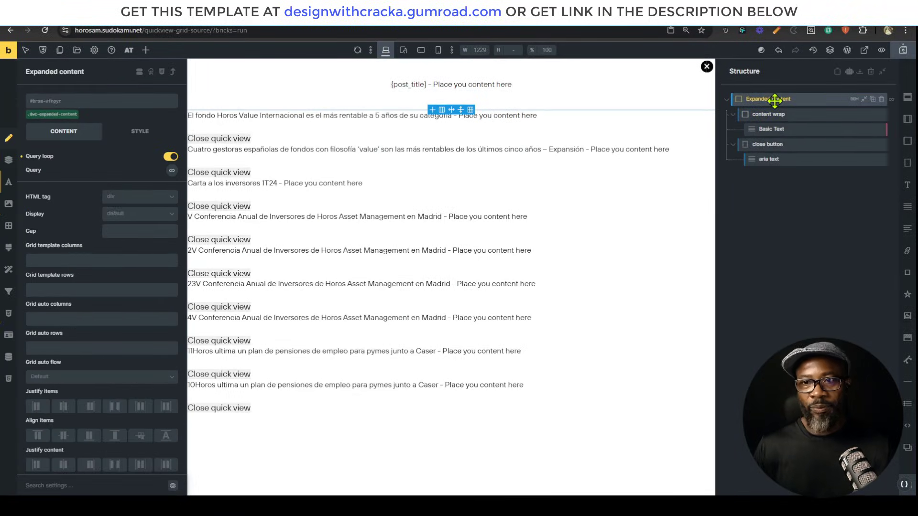
{"action": "left_click", "coordinate": [732, 114]}
{"action": "left_click", "coordinate": [733, 129]}
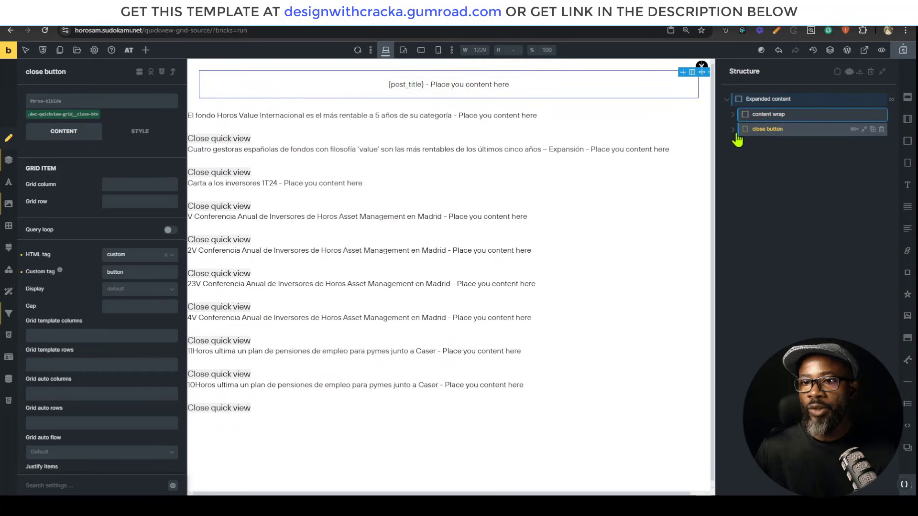
{"action": "left_click", "coordinate": [775, 116]}
{"action": "left_click", "coordinate": [733, 115]}
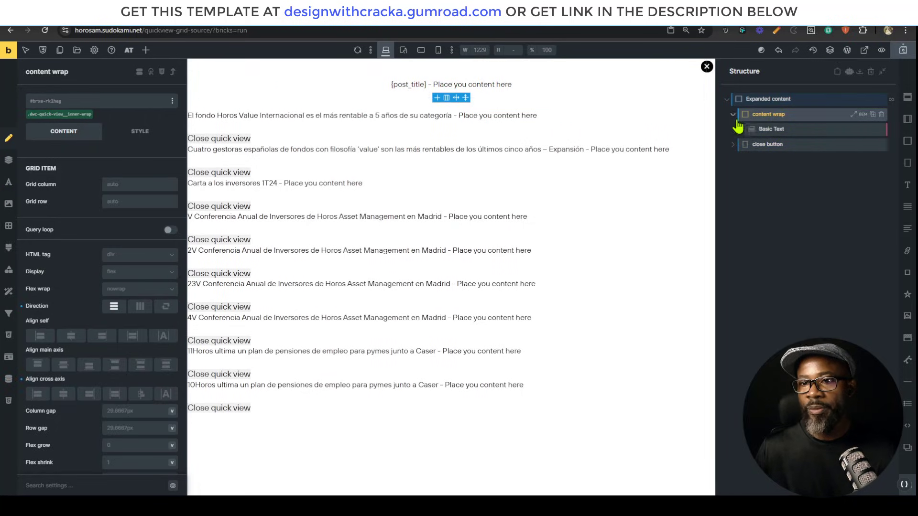
{"action": "left_click", "coordinate": [772, 129]}
{"action": "left_click", "coordinate": [777, 116]}
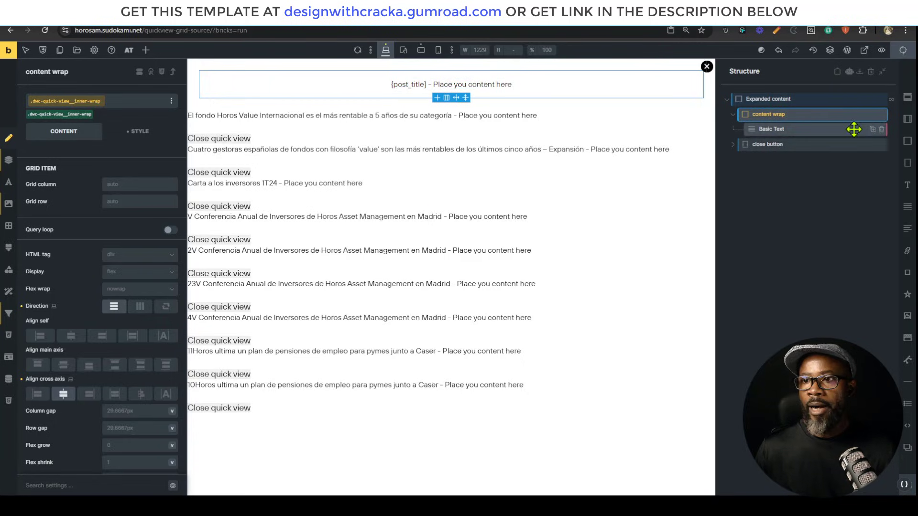
- Set the Expanded content block's query loop to the Team post type
{"action": "left_click", "coordinate": [882, 99]}
{"action": "left_click", "coordinate": [172, 170]}
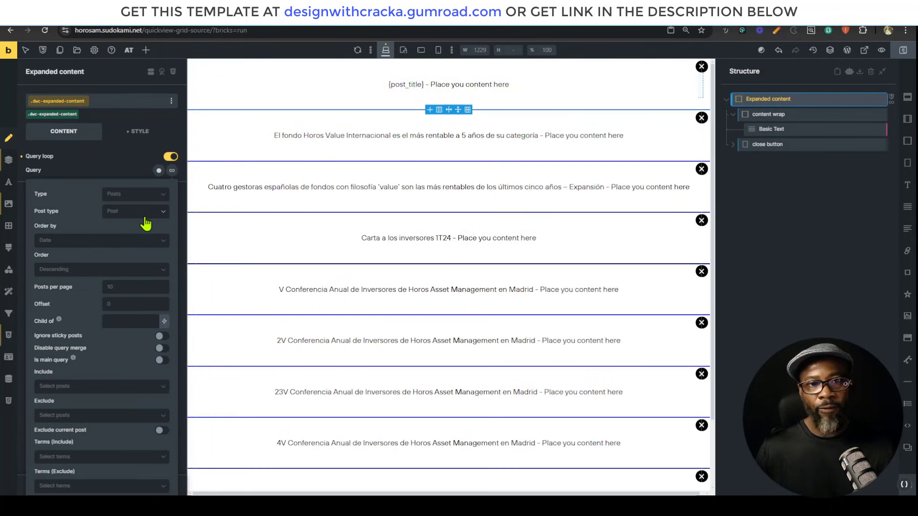
{"action": "left_click", "coordinate": [145, 213]}
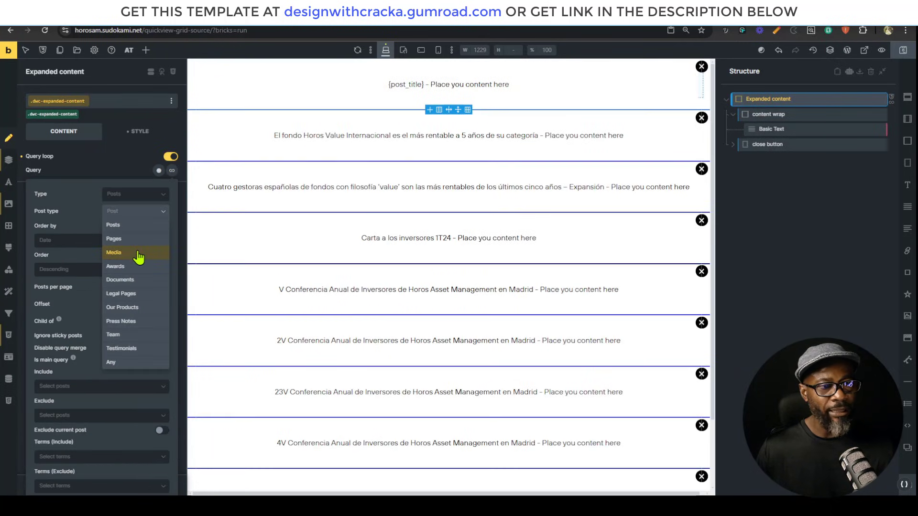
{"action": "left_click", "coordinate": [119, 335]}
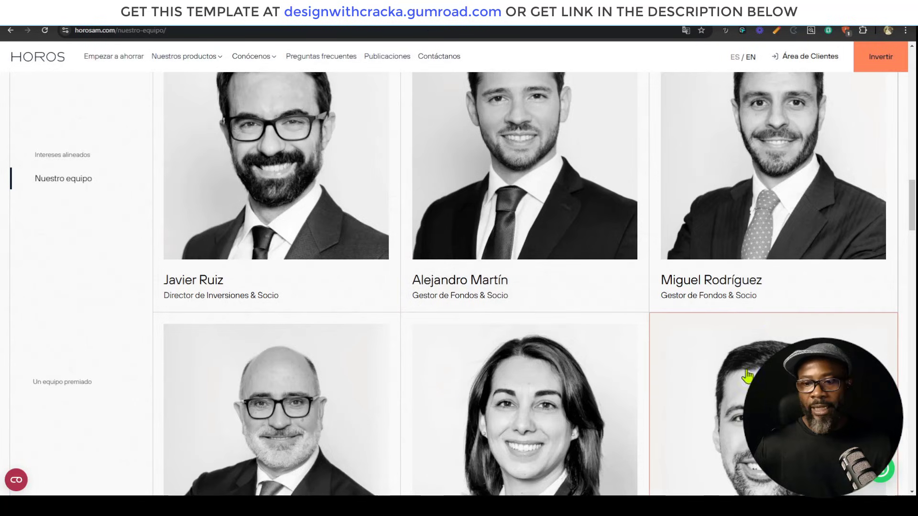
- Open a team member's profile pop-up on the live Horos team page and examine its layout
{"action": "left_click", "coordinate": [729, 306]}
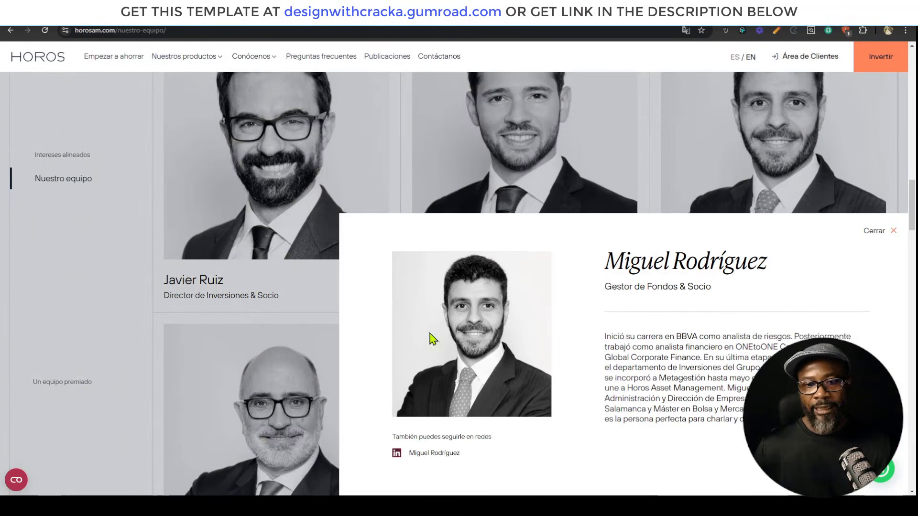
{"action": "scroll", "coordinate": [567, 243], "scroll_direction": "up", "scroll_amount": 1}
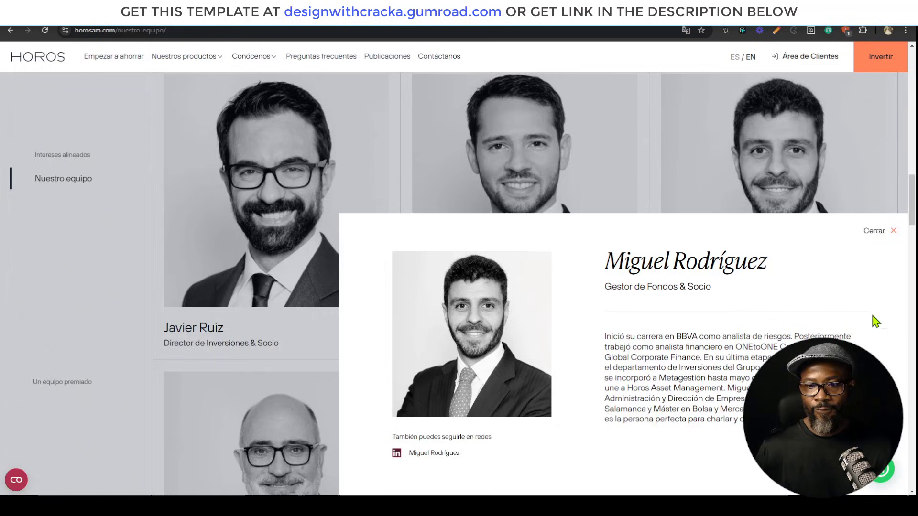
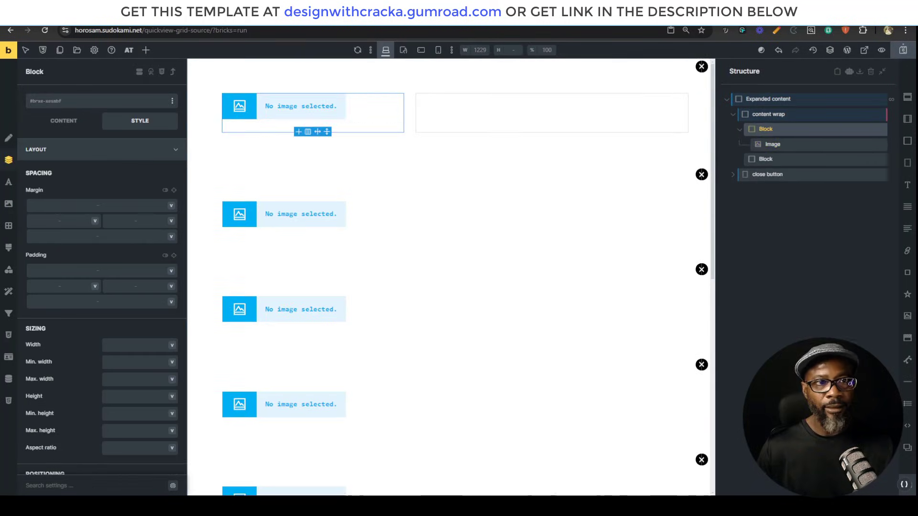
- Add a Basic Text and a nested text-and-icon block below the image, setting the icon to the Ionicons LinkedIn logo
{"action": "right_click", "coordinate": [779, 174]}
{"action": "left_click", "coordinate": [774, 225]}
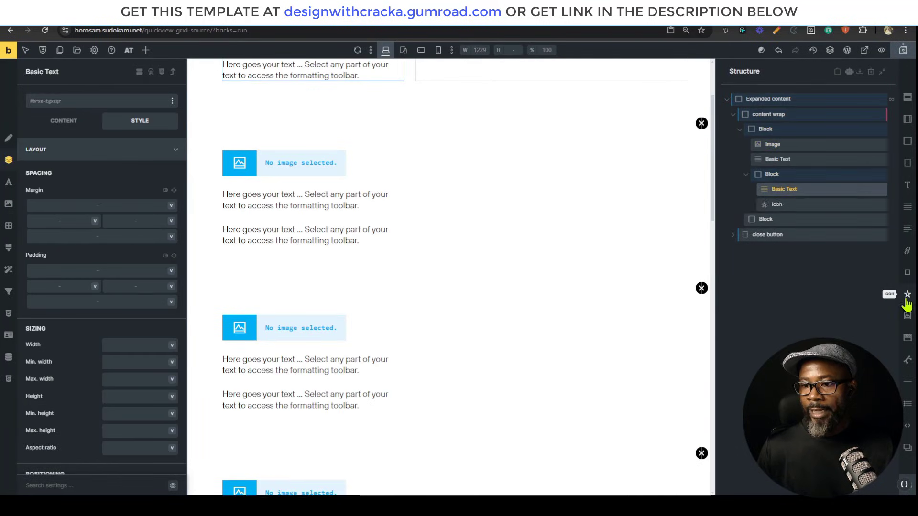
{"action": "left_click", "coordinate": [172, 148]}
{"action": "left_click", "coordinate": [102, 171]}
{"action": "left_click", "coordinate": [101, 228]}
{"action": "left_click", "coordinate": [102, 193]}
{"action": "type", "text": "link"}
{"action": "left_click", "coordinate": [85, 215]}
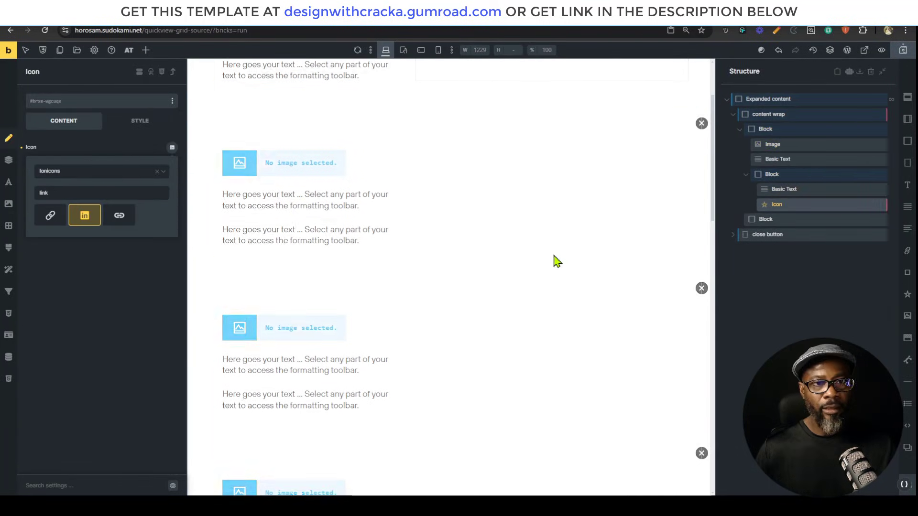
- Move the icon before its text and lay out their block as a row with the cross axis centred
{"action": "scroll", "coordinate": [553, 258], "scroll_direction": "up", "scroll_amount": 2}
{"action": "left_click", "coordinate": [781, 204]}
{"action": "left_click_drag", "start_coordinate": [781, 204], "coordinate": [794, 186]}
{"action": "left_click", "coordinate": [771, 174]}
{"action": "left_click", "coordinate": [139, 221]}
{"action": "left_click", "coordinate": [62, 310]}
- Replace the placeholder text beside the LinkedIn icon with the dynamic tag {acf_social_media_text}
{"action": "left_click", "coordinate": [292, 77]}
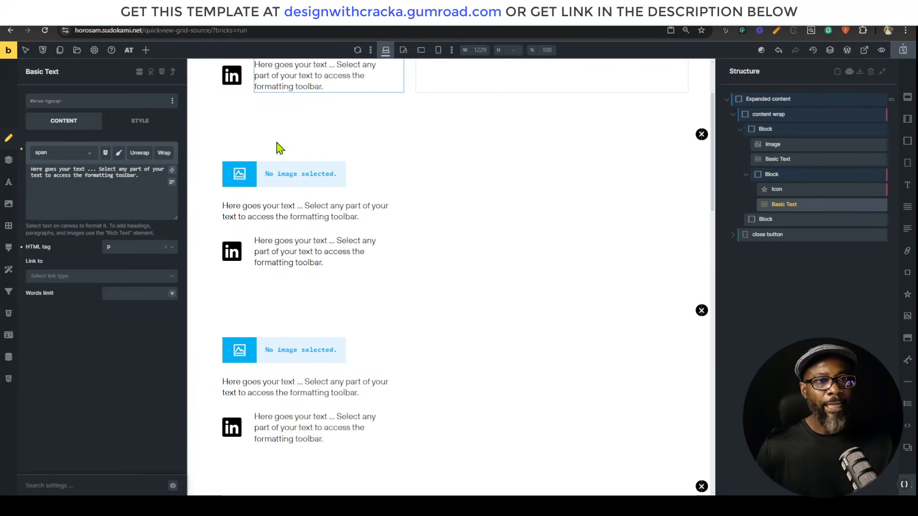
{"action": "scroll", "coordinate": [373, 268], "scroll_direction": "up", "scroll_amount": 2}
{"action": "left_click", "coordinate": [172, 170]}
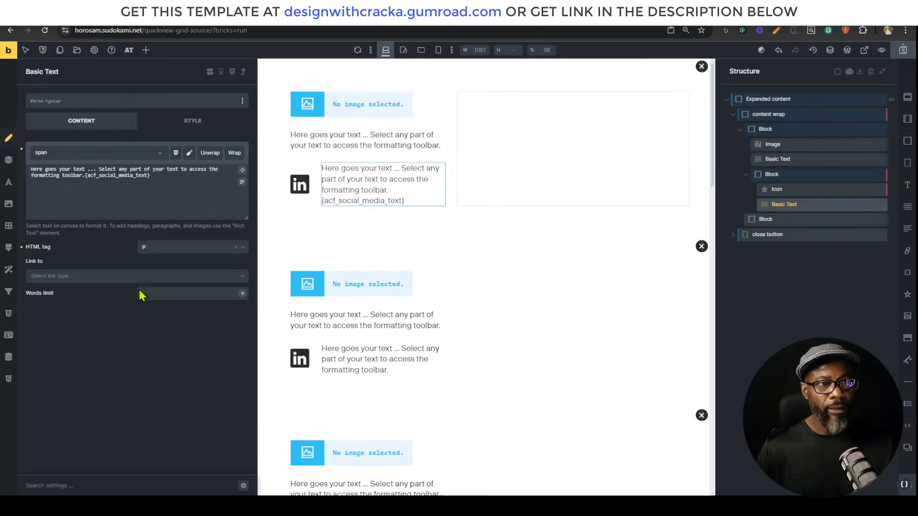
{"action": "left_click", "coordinate": [790, 204]}
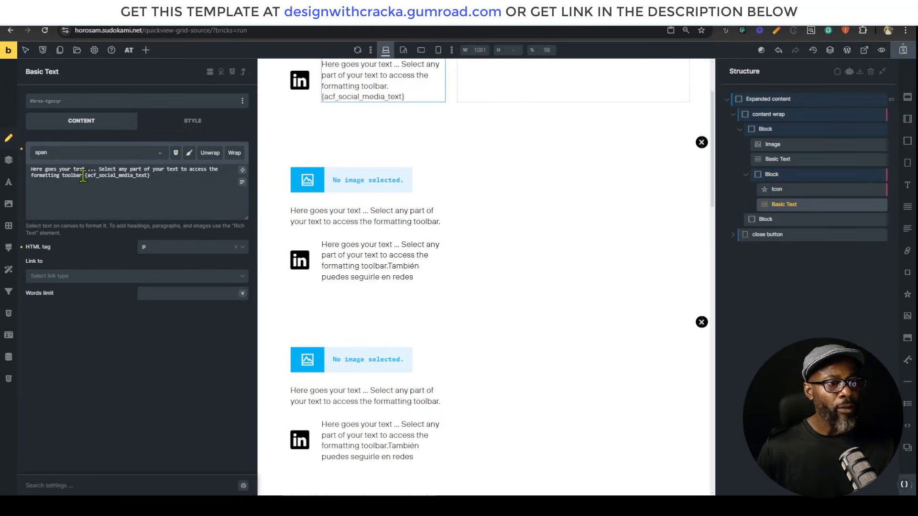
{"action": "left_click_drag", "start_coordinate": [83, 175], "coordinate": [3, 170]}
{"action": "key", "text": "BackSpace"}
- Set the font size of the text beside the LinkedIn icon to var(--text-s)
{"action": "left_click", "coordinate": [193, 121]}
{"action": "left_click", "coordinate": [150, 155]}
{"action": "left_click", "coordinate": [151, 172]}
{"action": "left_click", "coordinate": [242, 187]}
{"action": "left_click", "coordinate": [191, 166]}
{"action": "scroll", "coordinate": [330, 189], "scroll_direction": "up", "scroll_amount": 2}
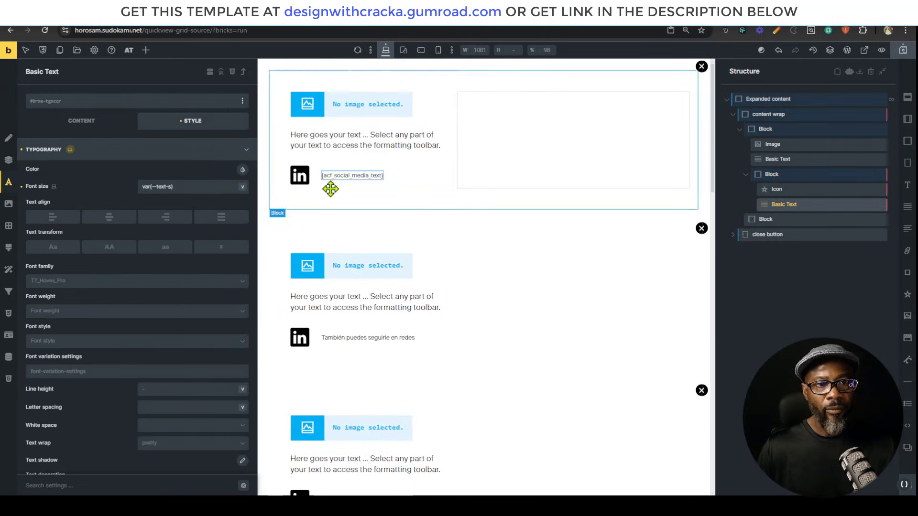
- Move the {acf_social_media_text} tag into the Basic Text directly below the image, replacing its placeholder
{"action": "left_click", "coordinate": [82, 121]}
{"action": "left_click", "coordinate": [111, 209]}
{"action": "key", "text": "ctrl+a"}
{"action": "key", "text": "ctrl+x"}
{"action": "left_click", "coordinate": [784, 159]}
{"action": "left_click", "coordinate": [134, 194]}
{"action": "key", "text": "ctrl+a"}
{"action": "key", "text": "ctrl+v"}
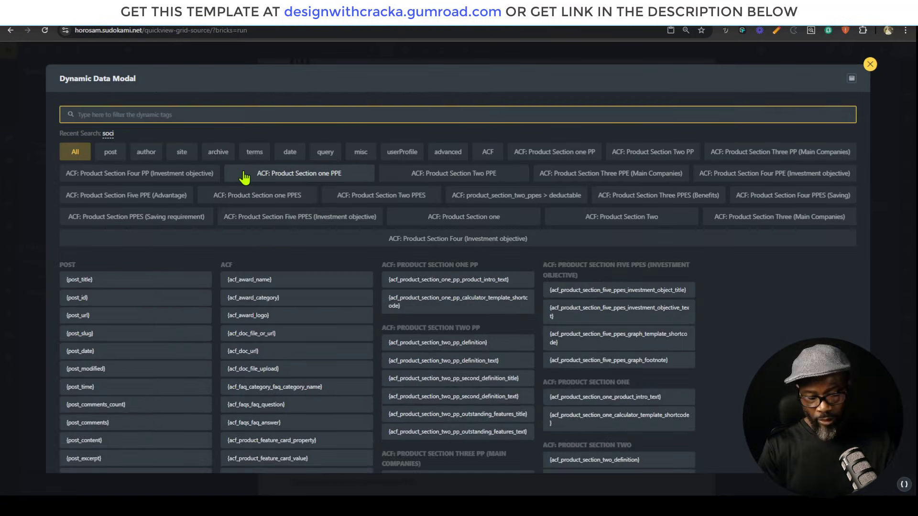
- Insert {acf_name} as the text beside the LinkedIn icon and bind the Image element to the team member's picture field
{"action": "type", "text": "name"}
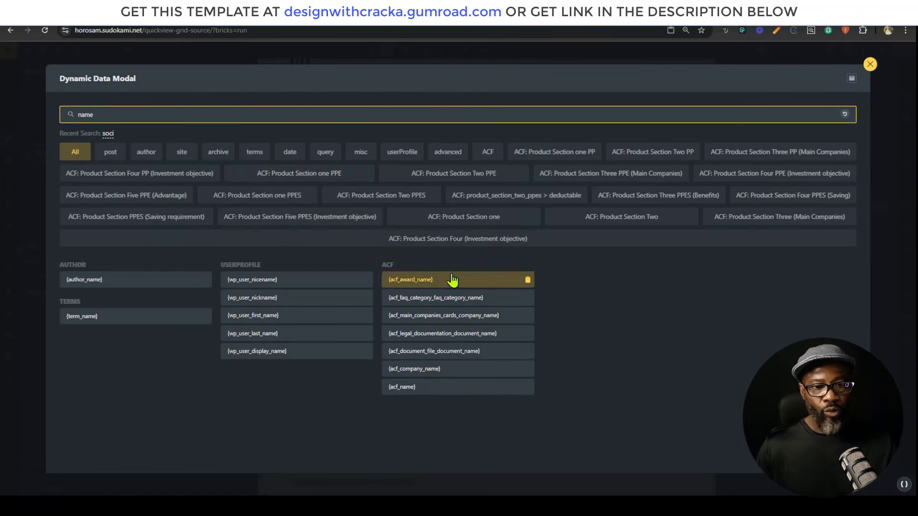
{"action": "left_click", "coordinate": [426, 386]}
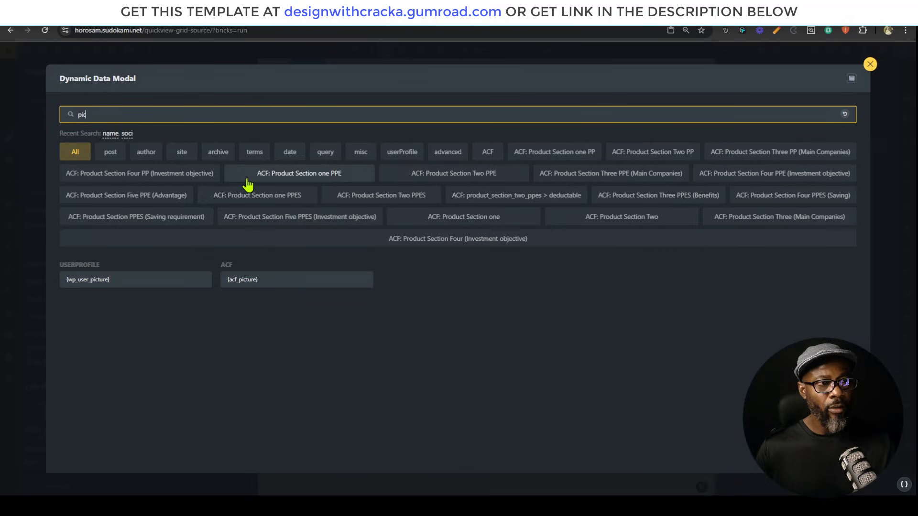
{"action": "left_click", "coordinate": [297, 279]}
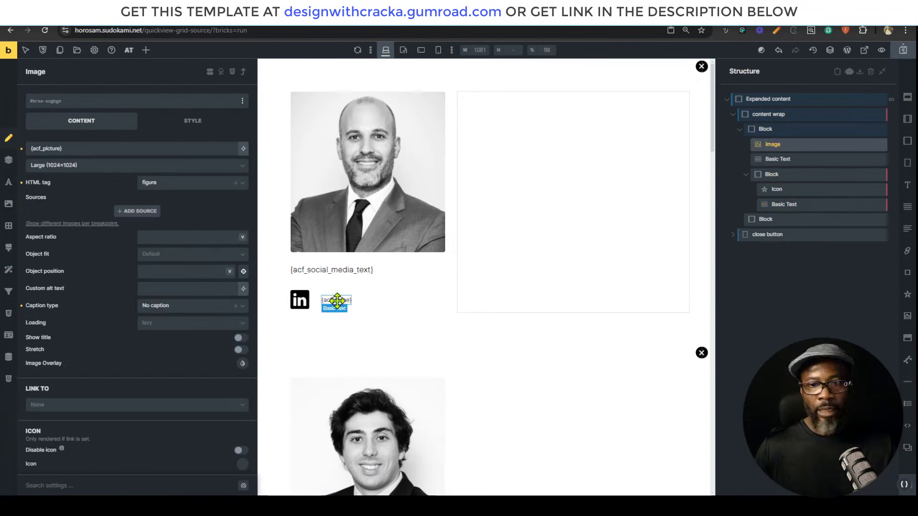
- Link the name text beside the icon to the dynamic data {acf_social_media_link} and give it the clickable-parent class
{"action": "left_click", "coordinate": [336, 300]}
{"action": "left_click", "coordinate": [109, 277]}
{"action": "left_click", "coordinate": [137, 315]}
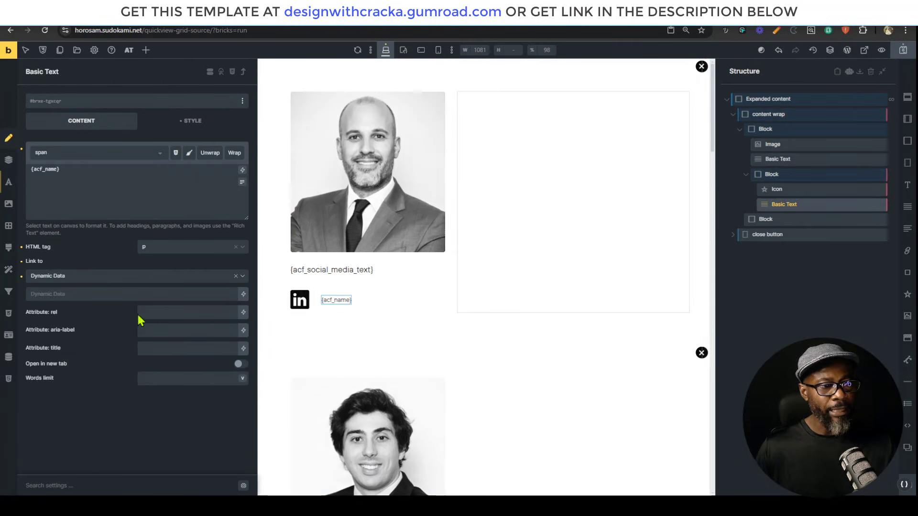
{"action": "left_click", "coordinate": [242, 294]}
{"action": "left_click", "coordinate": [297, 279]}
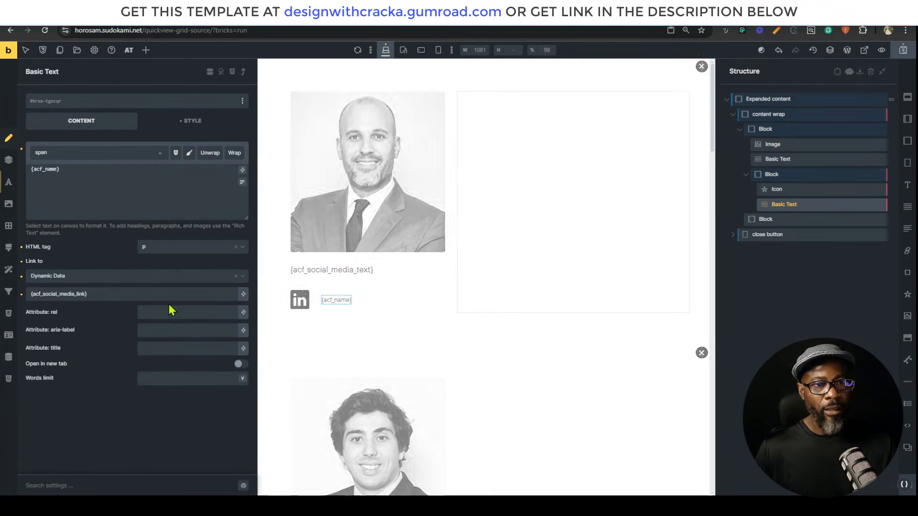
{"action": "left_click", "coordinate": [122, 102]}
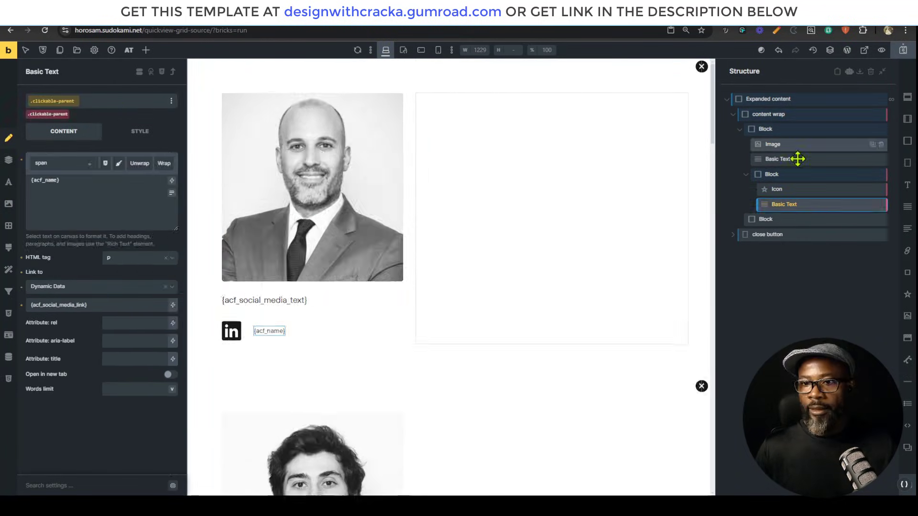
- Add custom CSS to the icon-and-name block setting %root% to position: relative
{"action": "left_click", "coordinate": [784, 174]}
{"action": "left_click", "coordinate": [140, 121]}
{"action": "left_click", "coordinate": [126, 149]}
{"action": "left_click", "coordinate": [109, 329]}
{"action": "type", "text": "%root%{"}
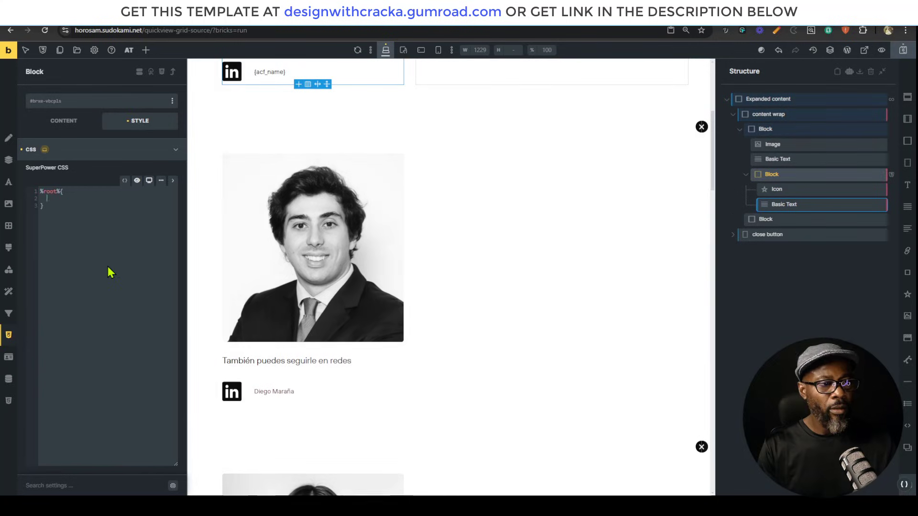
{"action": "key", "text": "Return"}
{"action": "type", "text": "position: relative;"}
{"action": "scroll", "coordinate": [267, 231], "scroll_direction": "up", "scroll_amount": 3}
{"action": "scroll", "coordinate": [277, 306], "scroll_direction": "down", "scroll_amount": 2}
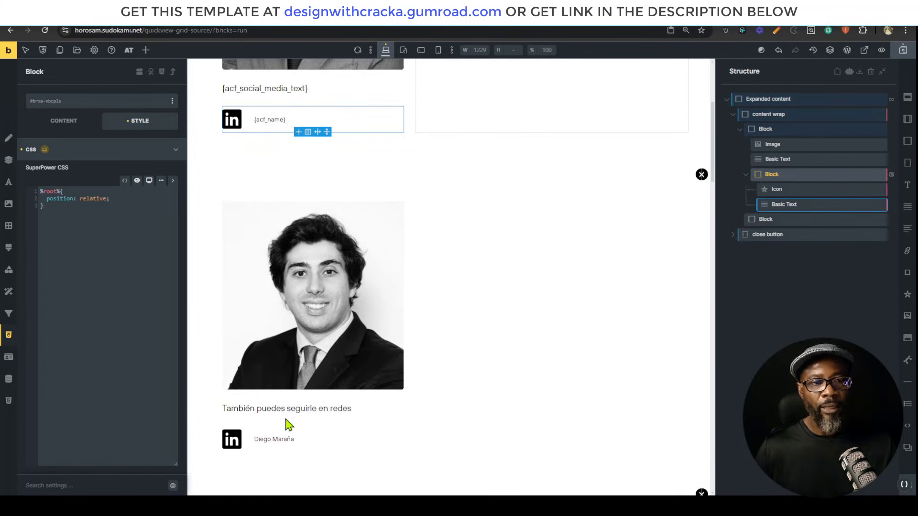
{"action": "scroll", "coordinate": [290, 248], "scroll_direction": "up", "scroll_amount": 4}
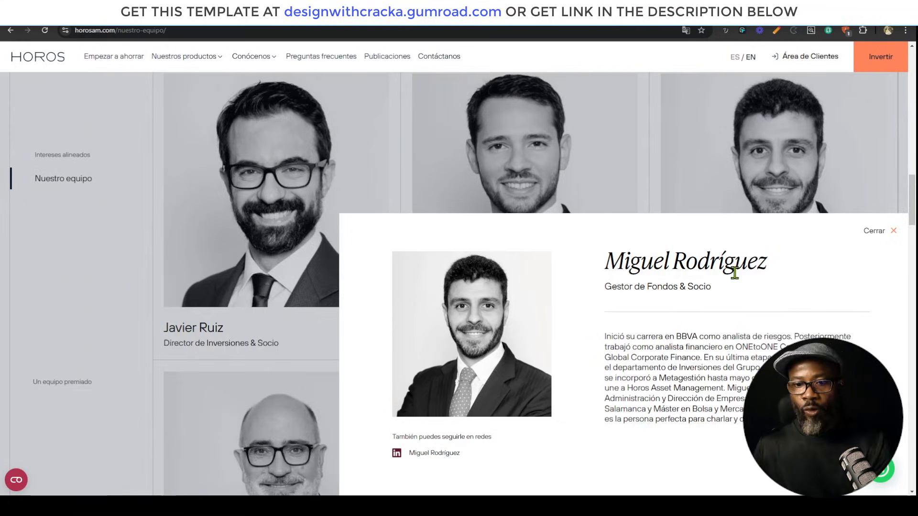
- Inspect the name heading and the details column of the profile pop-up on the live Horos team page
{"action": "key", "text": "ctrl+shift+c"}
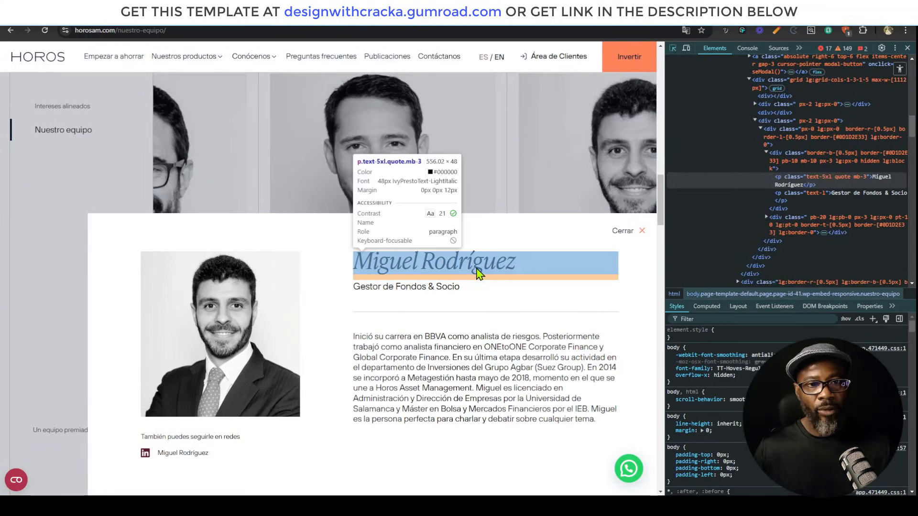
{"action": "left_click", "coordinate": [912, 49]}
{"action": "key", "text": "ctrl+Tab"}
{"action": "key", "text": "ctrl+Tab"}
{"action": "left_click", "coordinate": [822, 220]}
{"action": "key", "text": "ctrl+Tab"}
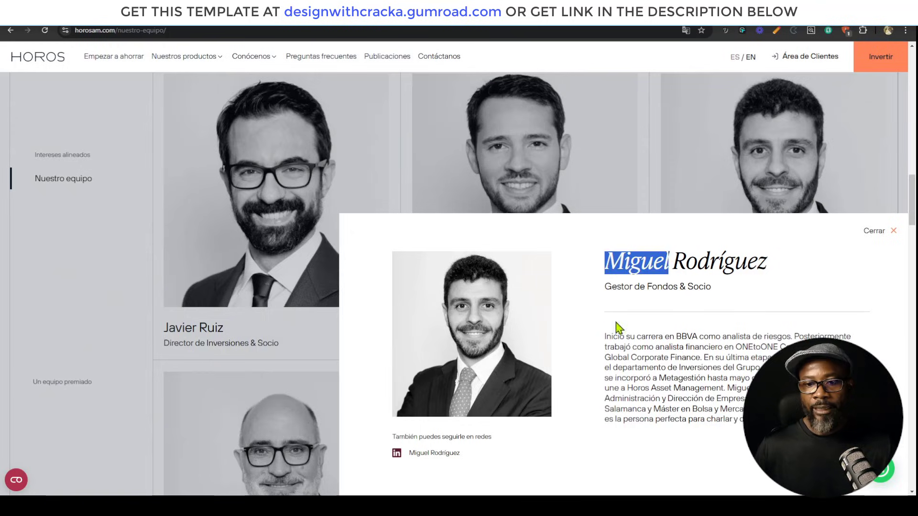
{"action": "left_click_drag", "start_coordinate": [604, 262], "coordinate": [775, 312]}
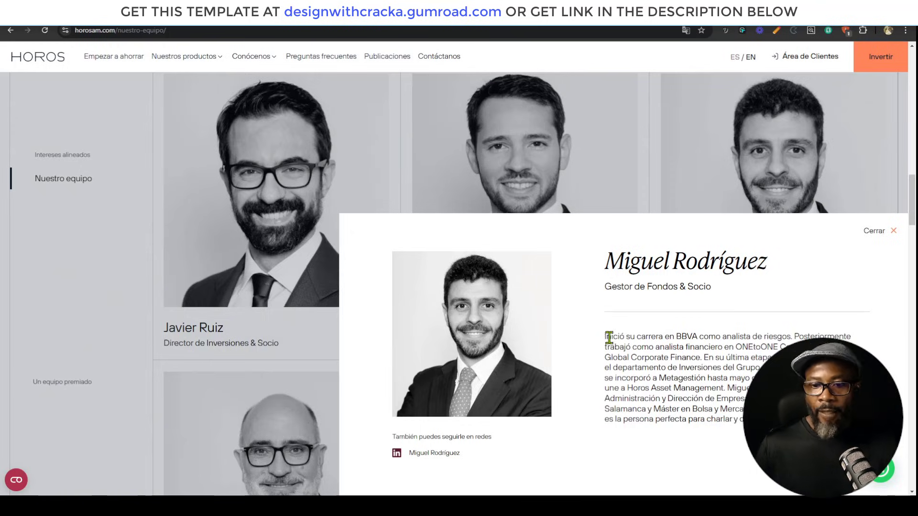
- Fill the empty second block in the content wrap with a nested block of two Basic Texts and another Basic Text below it
{"action": "left_click", "coordinate": [348, 20]}
{"action": "left_click", "coordinate": [382, 20]}
{"action": "left_click", "coordinate": [784, 174]}
{"action": "left_click", "coordinate": [739, 130]}
{"action": "left_click", "coordinate": [774, 144]}
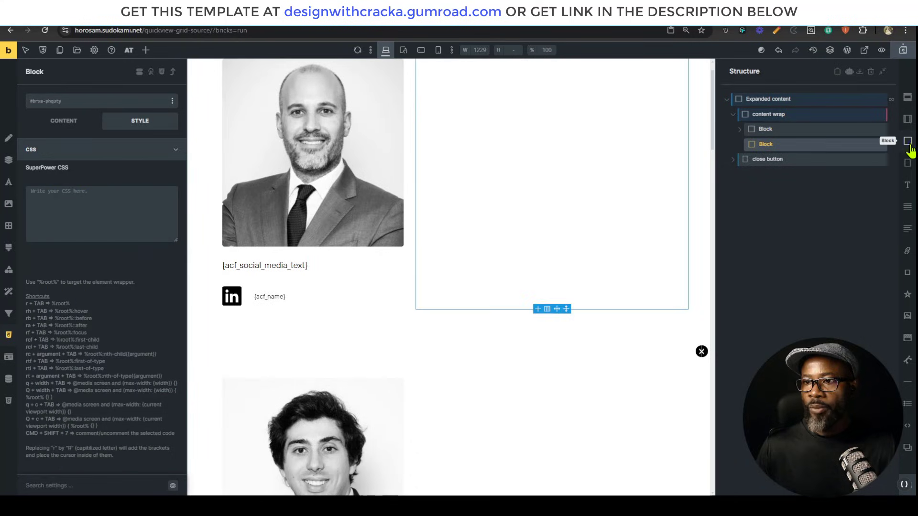
{"action": "left_click", "coordinate": [908, 142]}
{"action": "left_click", "coordinate": [907, 206]}
{"action": "left_click", "coordinate": [907, 207]}
{"action": "left_click", "coordinate": [746, 159]}
{"action": "left_click", "coordinate": [774, 145]}
{"action": "left_click", "coordinate": [907, 207]}
- Replace the placeholder of the Basic Text below the nested block with the dynamic tag {acf_profile}
{"action": "left_click", "coordinate": [63, 121]}
{"action": "triple_click", "coordinate": [124, 163]}
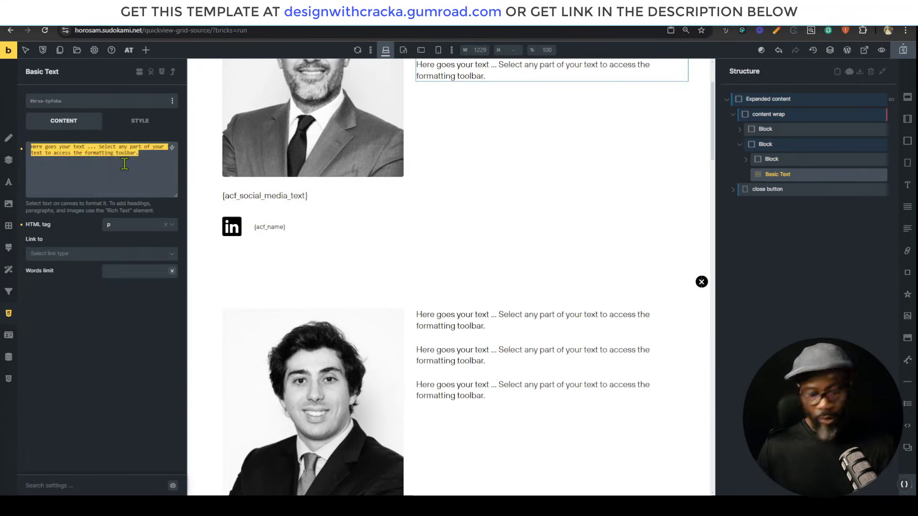
{"action": "key", "text": "BackSpace"}
{"action": "left_click", "coordinate": [171, 170]}
{"action": "type", "text": "profi"}
{"action": "left_click", "coordinate": [335, 351]}
{"action": "scroll", "coordinate": [555, 158], "scroll_direction": "up", "scroll_amount": 3}
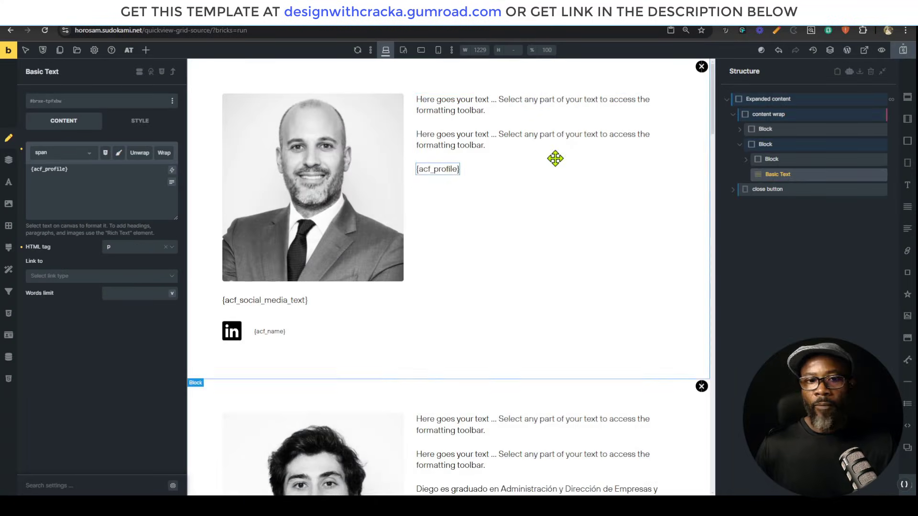
- Replace the placeholder of the first Basic Text in the nested block with the dynamic tag {acf_name}
{"action": "scroll", "coordinate": [463, 304], "scroll_direction": "down", "scroll_amount": 4}
{"action": "left_click", "coordinate": [784, 160]}
{"action": "left_click", "coordinate": [745, 160]}
{"action": "left_click", "coordinate": [778, 174]}
{"action": "triple_click", "coordinate": [148, 179]}
{"action": "key", "text": "BackSpace"}
{"action": "left_click", "coordinate": [173, 170]}
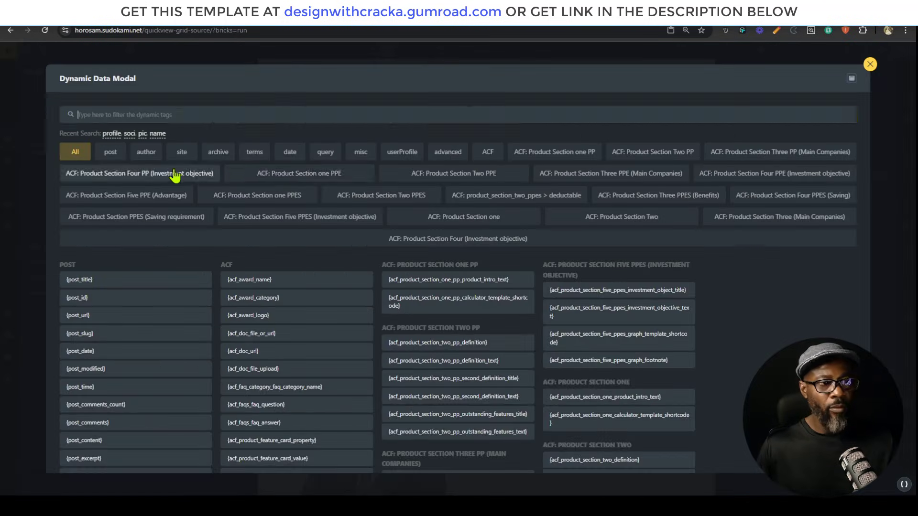
{"action": "type", "text": "name"}
{"action": "left_click", "coordinate": [369, 317]}
- Replace the placeholder of the second Basic Text in the nested block with the dynamic tag {acf_position}
{"action": "left_click", "coordinate": [770, 191]}
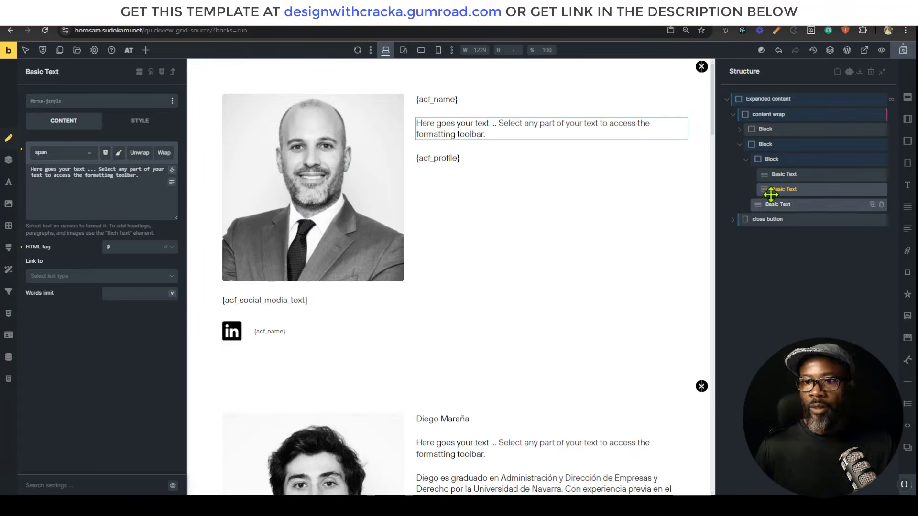
{"action": "left_click", "coordinate": [172, 169]}
{"action": "type", "text": "posi"}
{"action": "left_click", "coordinate": [147, 285]}
{"action": "scroll", "coordinate": [508, 363], "scroll_direction": "down", "scroll_amount": 1}
- Try the h-p-large class on the {acf_name} text in the details column
{"action": "left_click", "coordinate": [436, 65]}
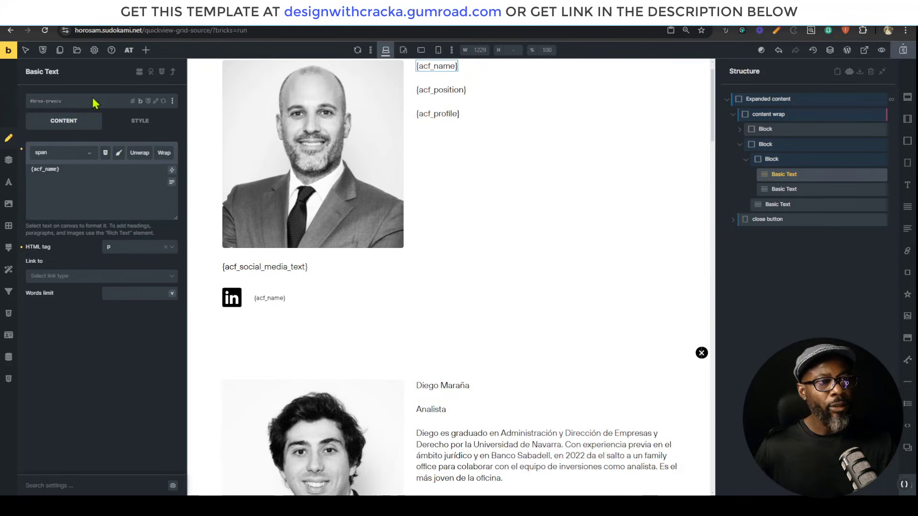
{"action": "left_click", "coordinate": [98, 101]}
{"action": "type", "text": "h-"}
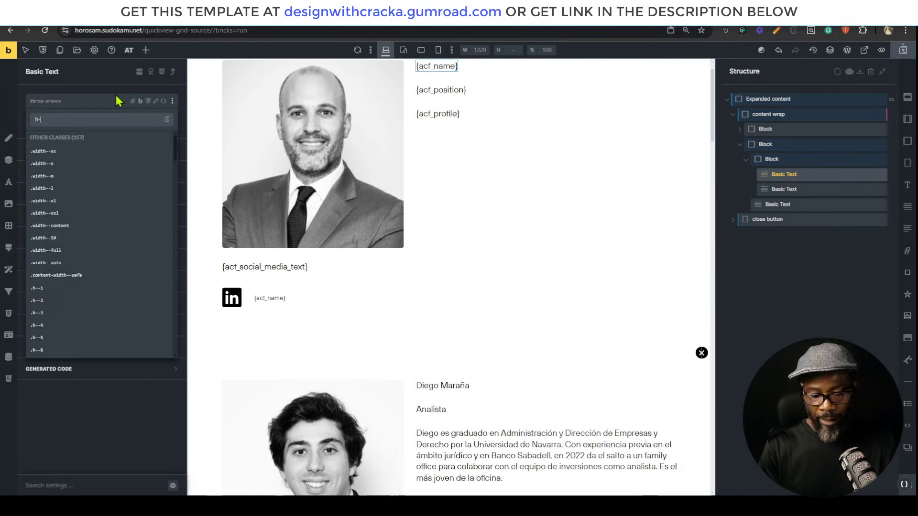
{"action": "type", "text": "p-l"}
{"action": "scroll", "coordinate": [568, 334], "scroll_direction": "down", "scroll_amount": 1}
{"action": "scroll", "coordinate": [567, 334], "scroll_direction": "up", "scroll_amount": 2}
{"action": "left_click", "coordinate": [52, 151]}
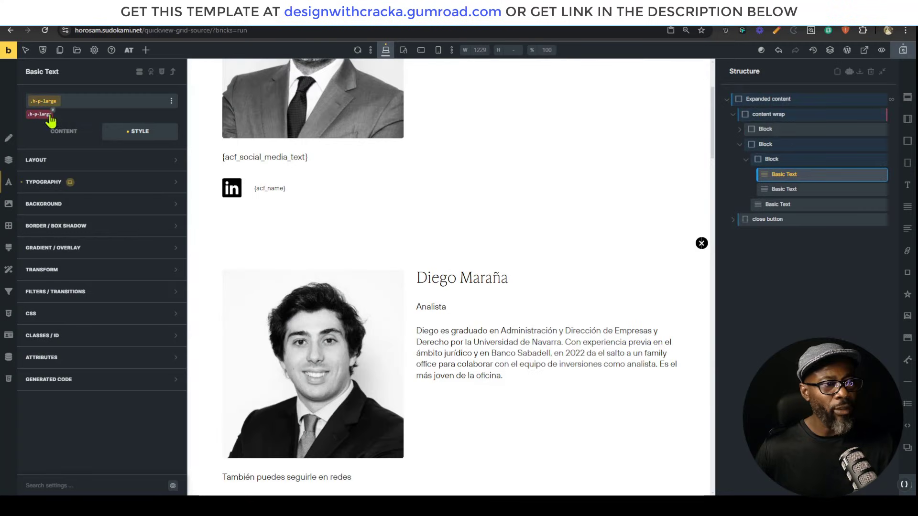
- Style the {acf_name} text in the details column with font size var(--h1), the IvyPrestoText font family and italic style
{"action": "left_click", "coordinate": [43, 182]}
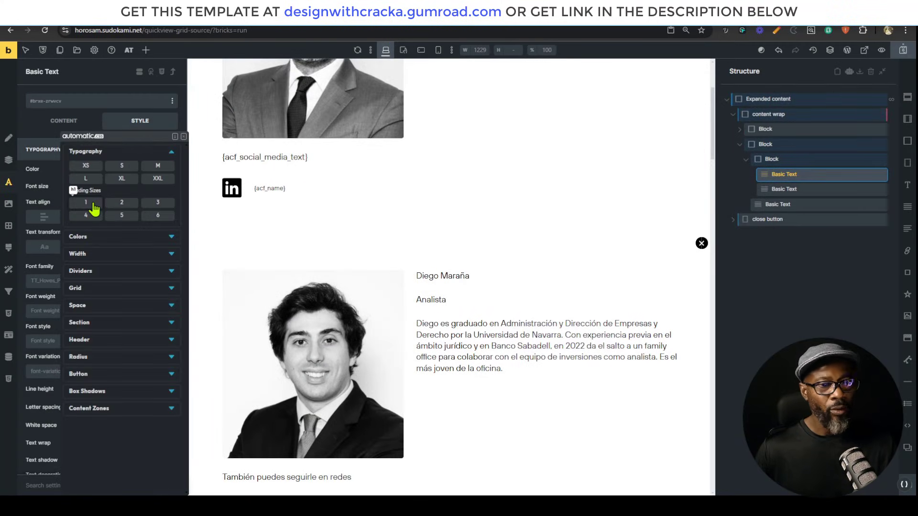
{"action": "left_click", "coordinate": [92, 204]}
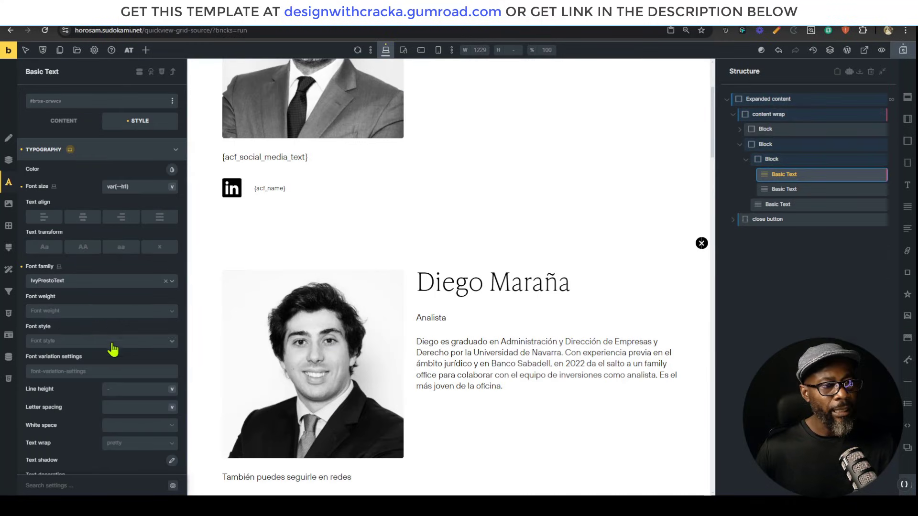
{"action": "left_click", "coordinate": [112, 342]}
{"action": "left_click", "coordinate": [92, 329]}
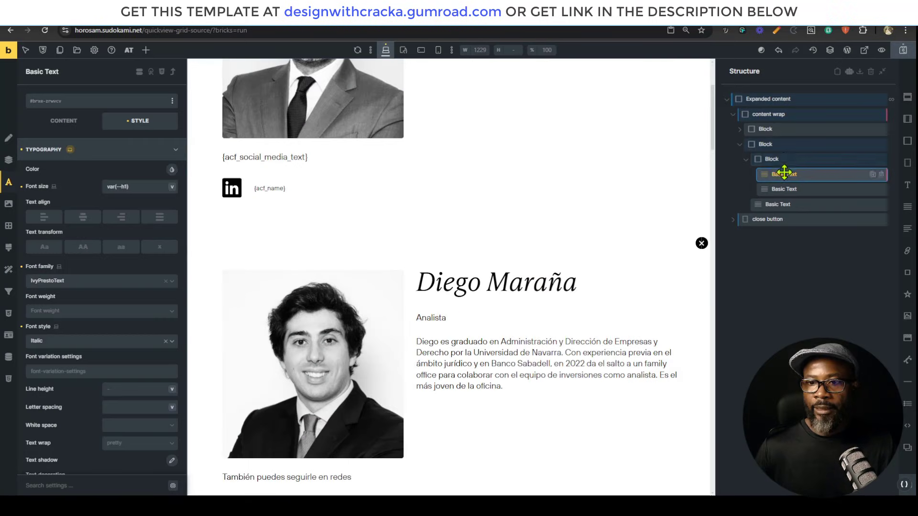
- Give the block holding the name and position texts bottom padding from the XL space variable
{"action": "left_click", "coordinate": [772, 158]}
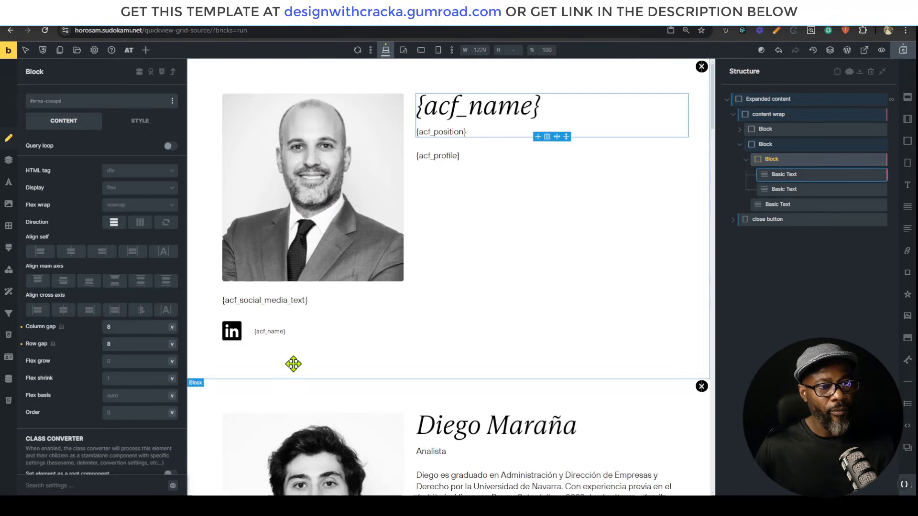
{"action": "left_click", "coordinate": [137, 119]}
{"action": "left_click", "coordinate": [36, 145]}
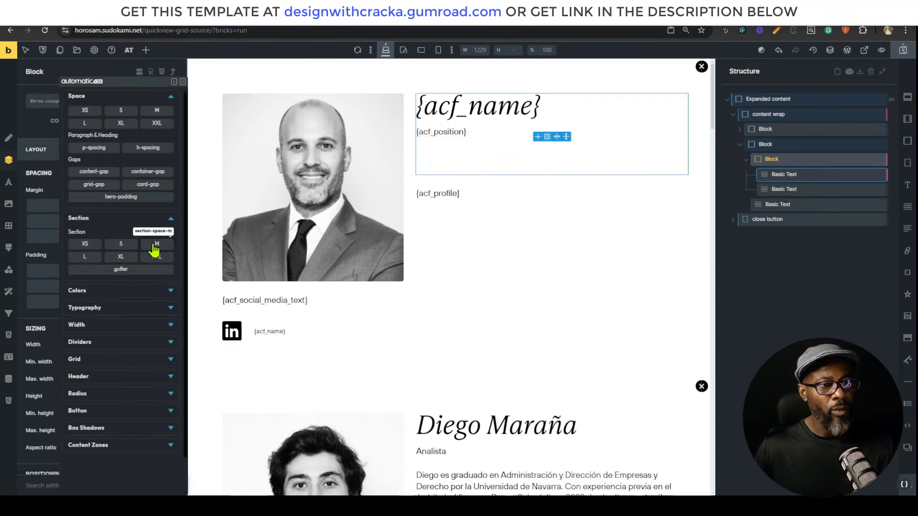
{"action": "left_click", "coordinate": [128, 124]}
{"action": "scroll", "coordinate": [583, 348], "scroll_direction": "down", "scroll_amount": 4}
- Add custom CSS to the name and position block giving %root% a border-bottom from a border variable
{"action": "left_click", "coordinate": [117, 150]}
{"action": "left_click", "coordinate": [117, 323]}
{"action": "left_click", "coordinate": [114, 252]}
{"action": "type", "text": "r"}
{"action": "key", "text": "Tab"}
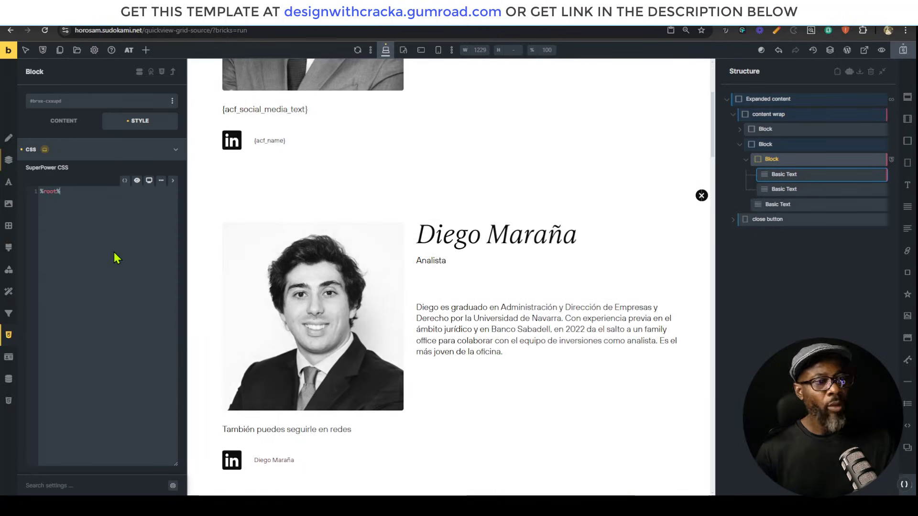
{"action": "type", "text": "border-bo"}
{"action": "key", "text": "Return"}
{"action": "type", "text": "--h-b"}
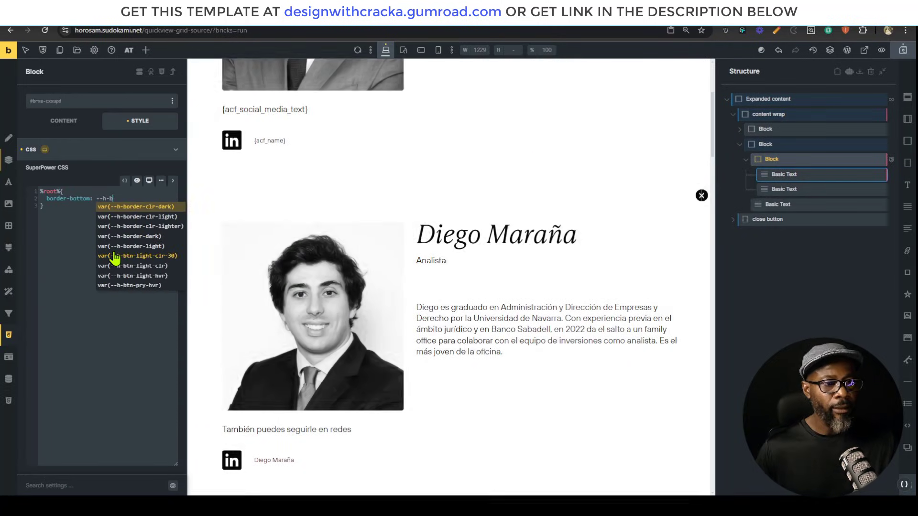
{"action": "left_click", "coordinate": [129, 246]}
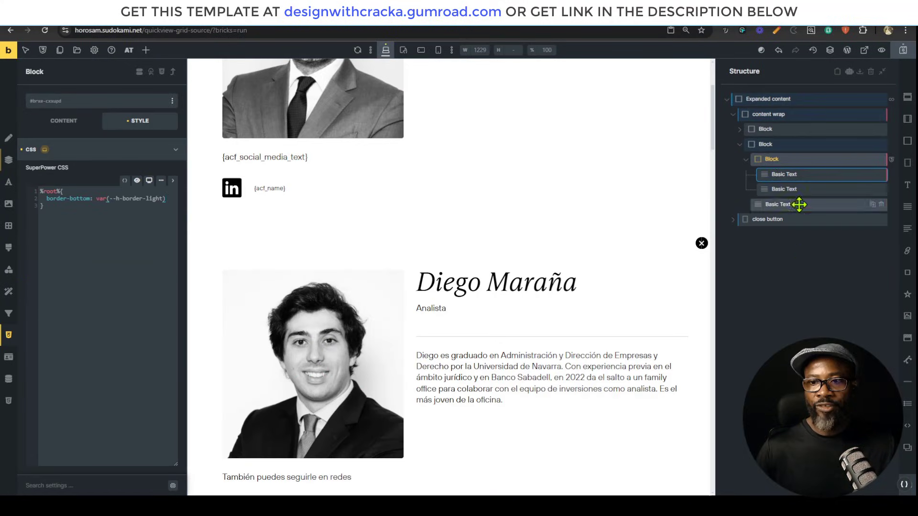
- Collapse the name and position block, select its parent block and save the source page
{"action": "left_click", "coordinate": [745, 160]}
{"action": "left_click", "coordinate": [778, 145]}
{"action": "scroll", "coordinate": [535, 411], "scroll_direction": "down", "scroll_amount": 3}
{"action": "key", "text": "ctrl+s"}
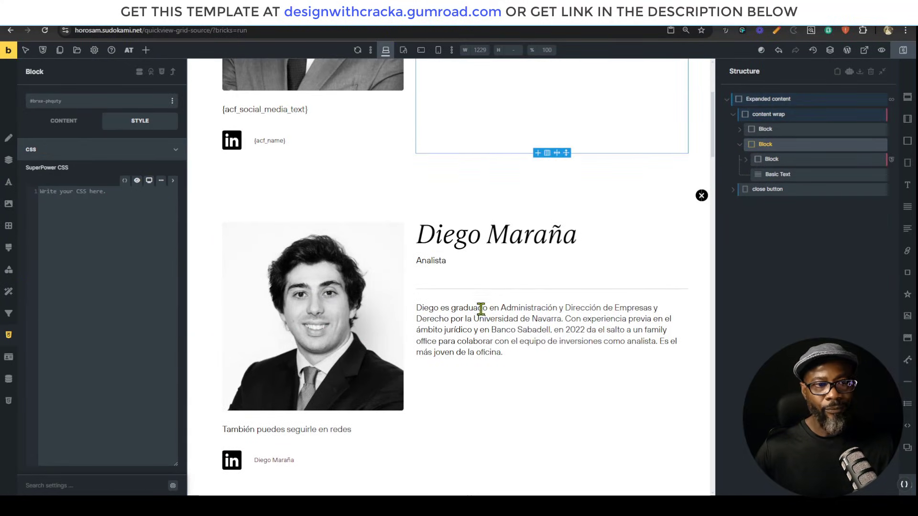
{"action": "scroll", "coordinate": [344, 150], "scroll_direction": "up", "scroll_amount": 2}
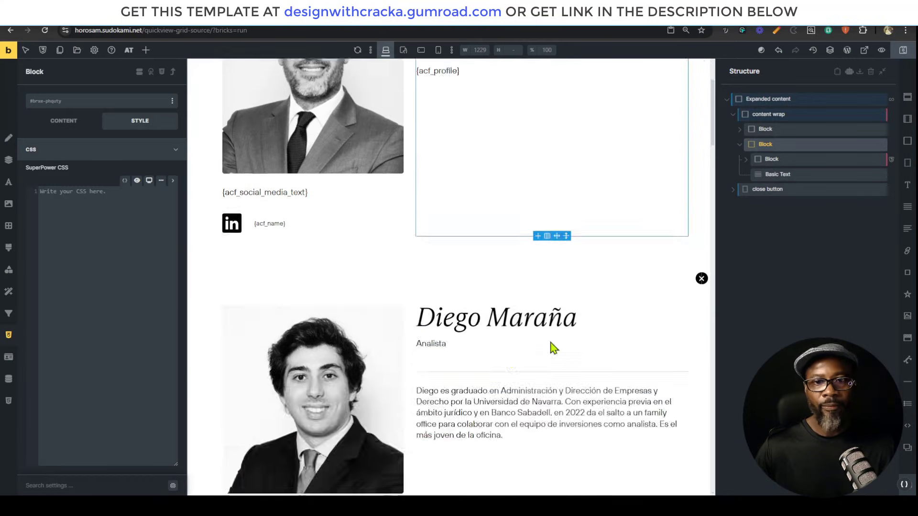
{"action": "scroll", "coordinate": [549, 348], "scroll_direction": "up", "scroll_amount": 2}
{"action": "scroll", "coordinate": [523, 404], "scroll_direction": "down", "scroll_amount": 10}
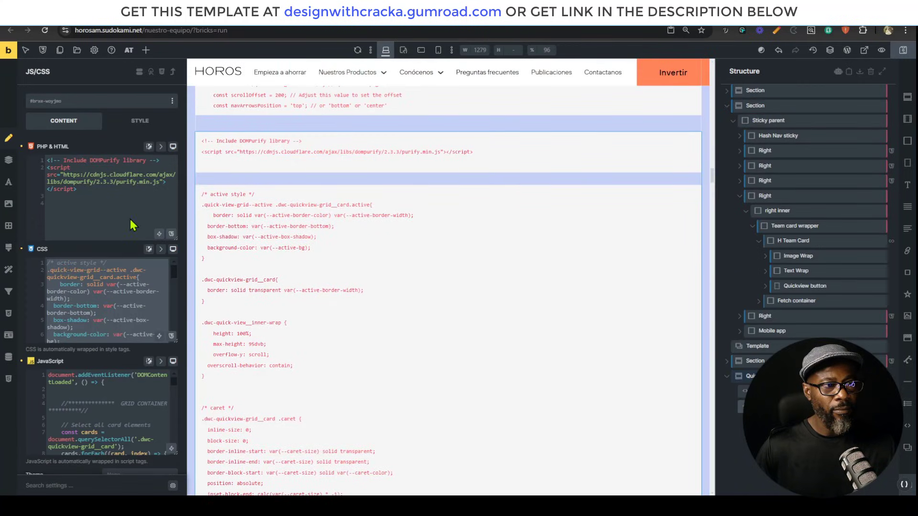
- In WPCodeBox 2, save the template's CSS as an inline-rendered CSS snippet titled Quickview Grid Inline, inserted in the Frontend Header
{"action": "left_click", "coordinate": [104, 190]}
{"action": "key", "text": "ctrl+a"}
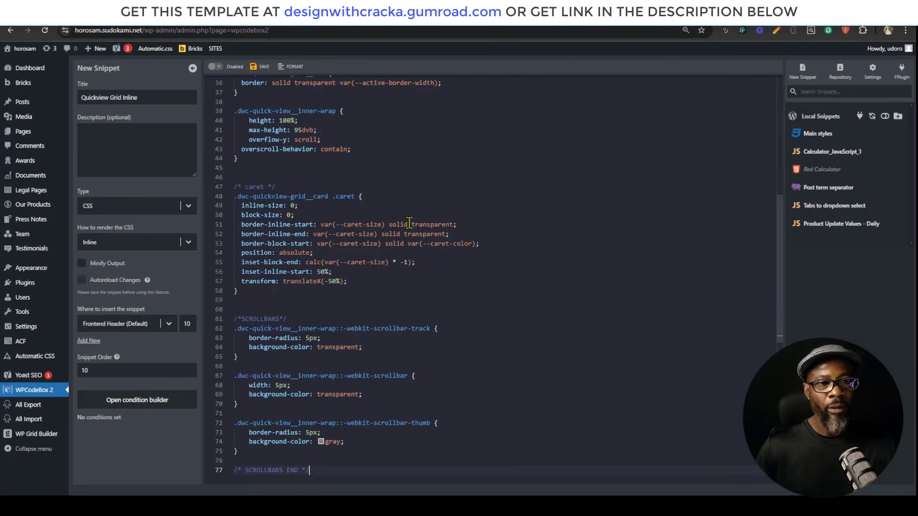
{"action": "left_click", "coordinate": [252, 71]}
{"action": "scroll", "coordinate": [475, 401], "scroll_direction": "up", "scroll_amount": 5}
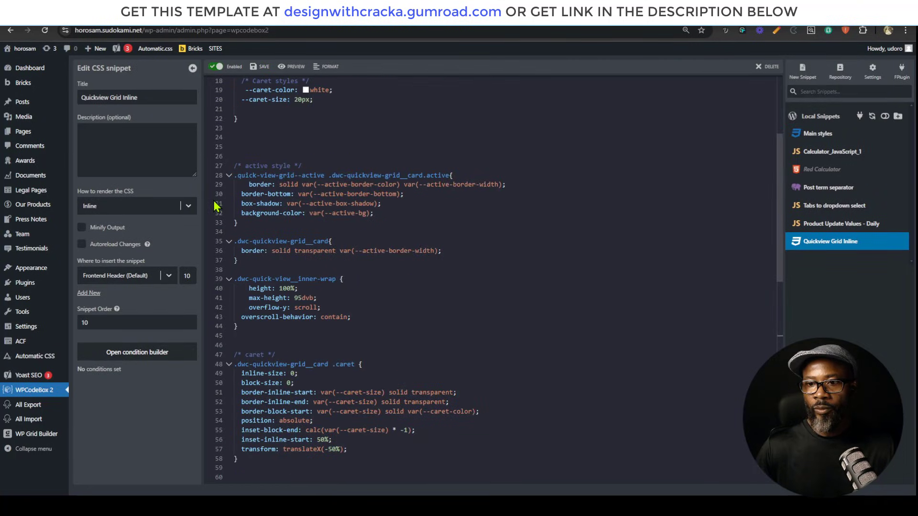
- Create and save an HTML snippet titled DomPurify containing the DOMPurify 2.3.3 library script tag, inserted in the Frontend Header
{"action": "left_click", "coordinate": [812, 187]}
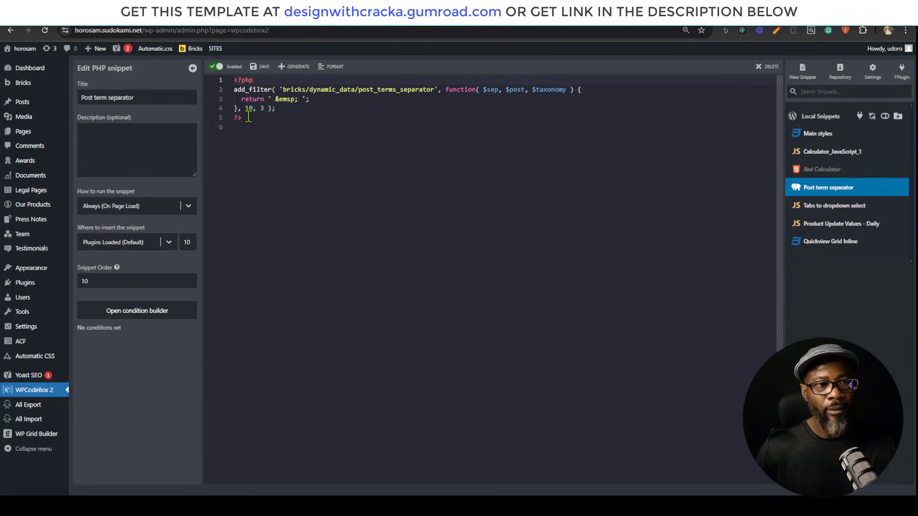
{"action": "left_click", "coordinate": [821, 244]}
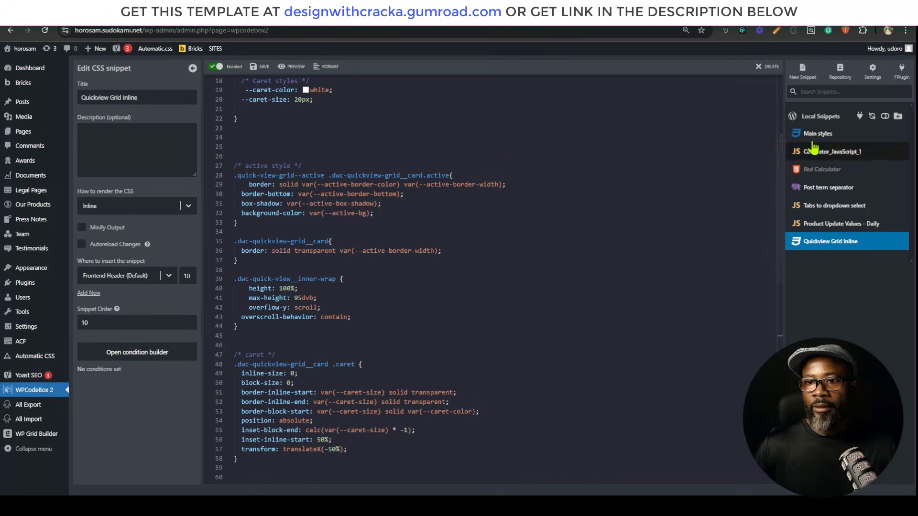
{"action": "left_click", "coordinate": [803, 72]}
{"action": "left_click", "coordinate": [136, 206]}
{"action": "scroll", "coordinate": [143, 268], "scroll_direction": "down", "scroll_amount": 2}
{"action": "left_click", "coordinate": [143, 308]}
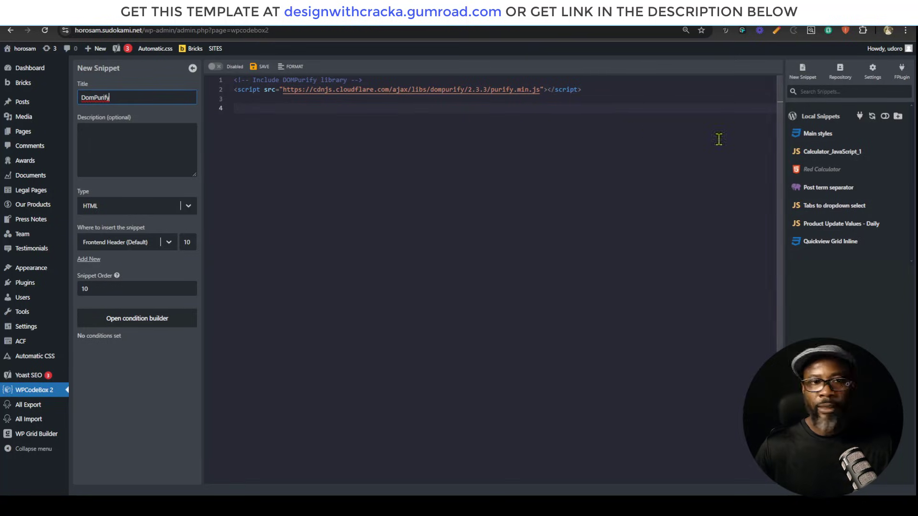
{"action": "left_click", "coordinate": [260, 70]}
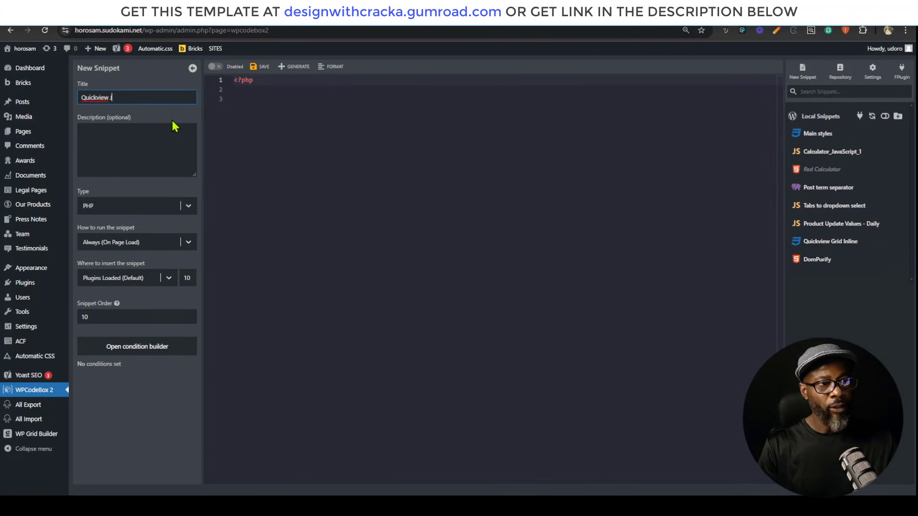
- Make the Quickview JS snippet inline JavaScript and fill it with the template's main script, preceded by its option constants
{"action": "left_click", "coordinate": [143, 210]}
{"action": "left_click", "coordinate": [110, 313]}
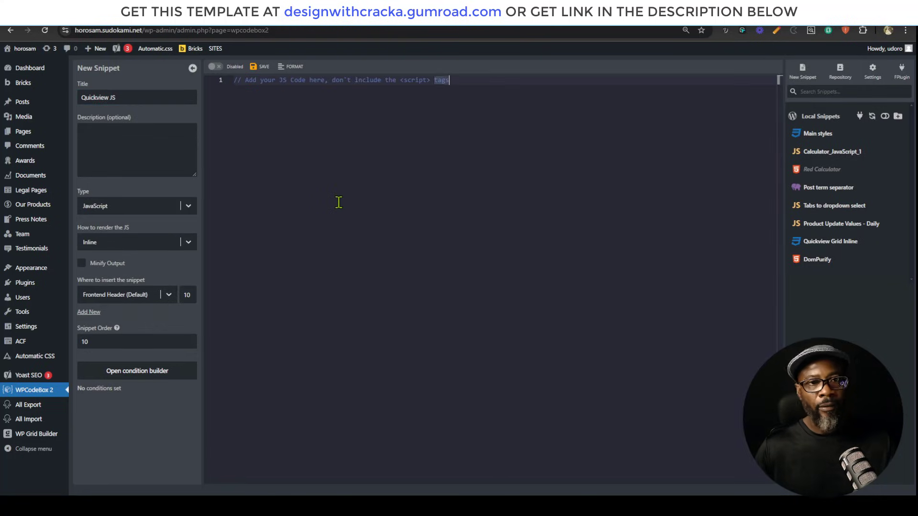
{"action": "type", "text": "const initializeBricksScripts = 0;     const initializeWooScripts = 1;     const url = '/quickview-grid-source/'; // quick view page url     const scrollOffset = 200; // Adjust this value to set the offset     const navArrowsPosition = 'top'; // or 'bottom' or 'center'"}
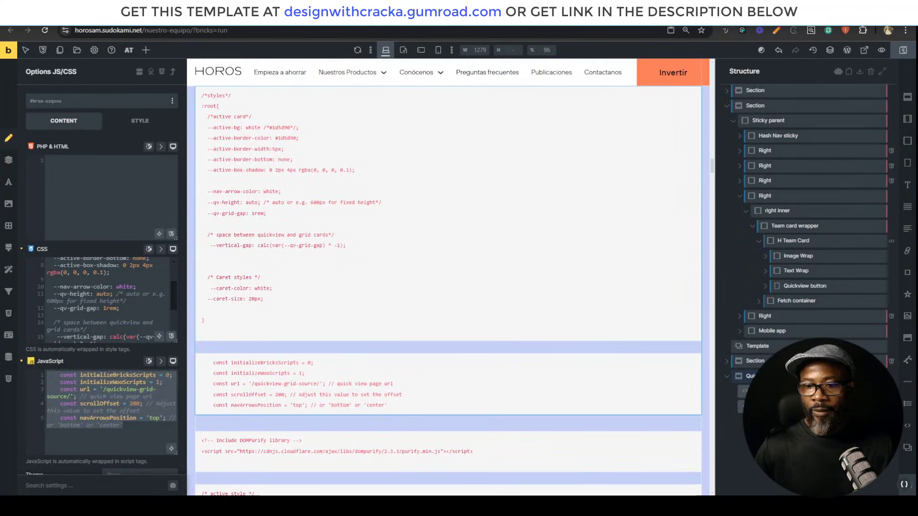
{"action": "scroll", "coordinate": [448, 287], "scroll_direction": "down", "scroll_amount": 5}
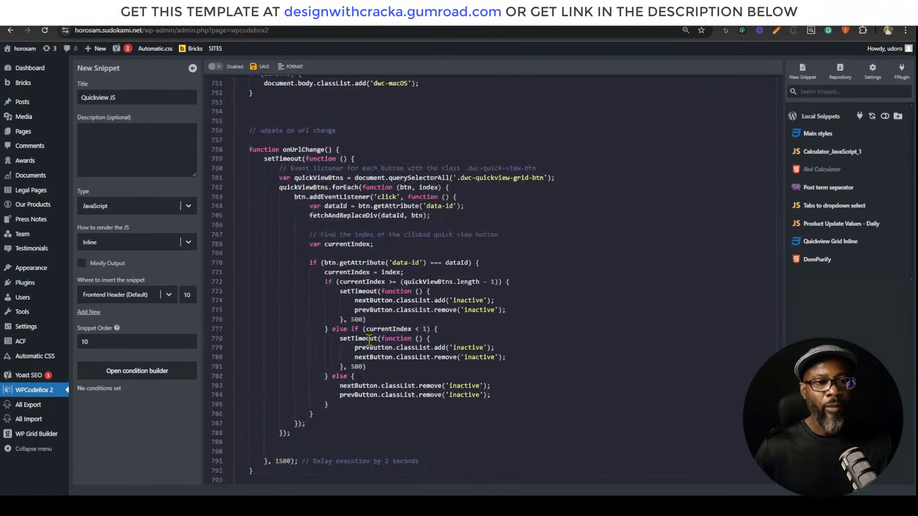
{"action": "scroll", "coordinate": [540, 311], "scroll_direction": "up", "scroll_amount": 15}
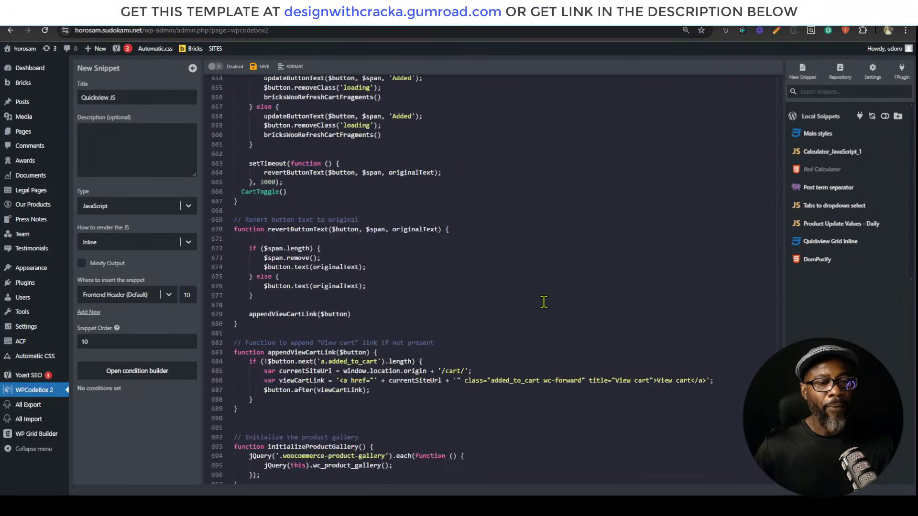
{"action": "scroll", "coordinate": [543, 302], "scroll_direction": "up", "scroll_amount": 8}
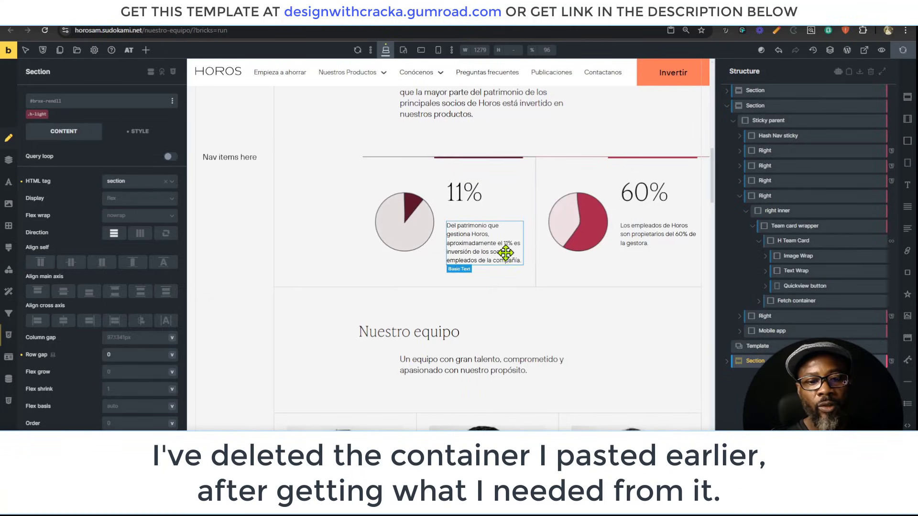
{"action": "scroll", "coordinate": [456, 360], "scroll_direction": "down", "scroll_amount": 3}
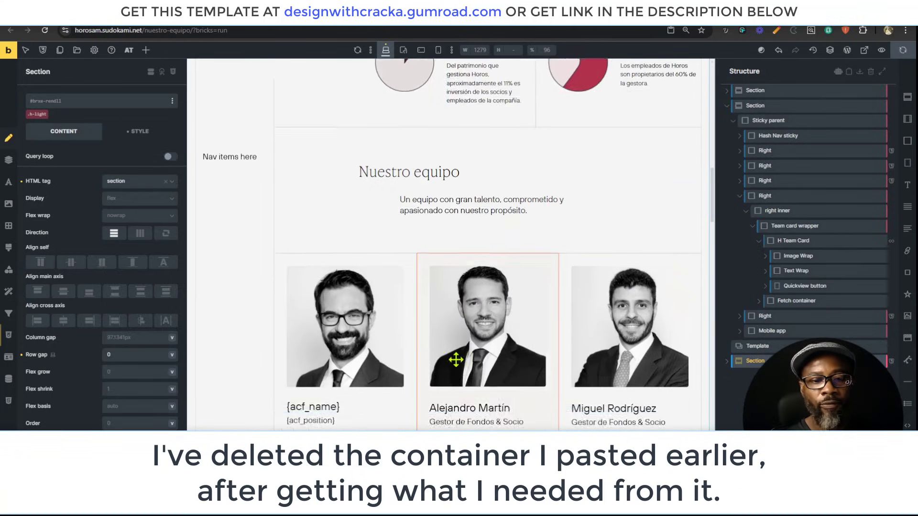
- Test the Quickview buttons on the live nuestro-equipo page by expanding several team members' profiles across the grid rows
{"action": "scroll", "coordinate": [456, 359], "scroll_direction": "down", "scroll_amount": 3}
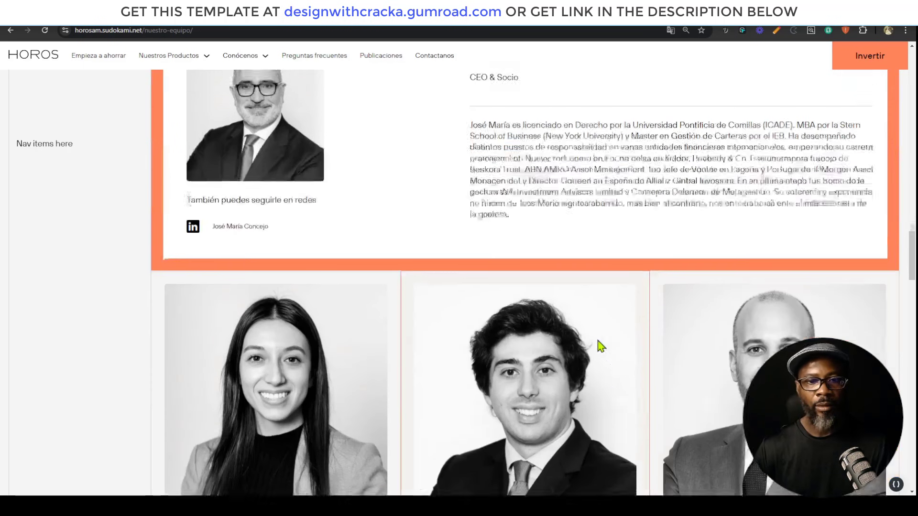
{"action": "scroll", "coordinate": [601, 344], "scroll_direction": "up", "scroll_amount": 3}
{"action": "left_click", "coordinate": [447, 155]}
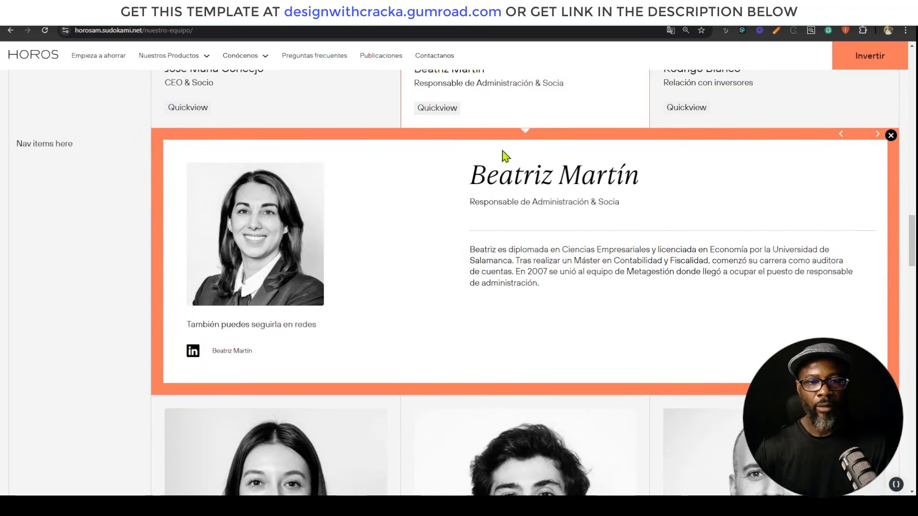
{"action": "left_click", "coordinate": [686, 107]}
{"action": "scroll", "coordinate": [412, 307], "scroll_direction": "down", "scroll_amount": 5}
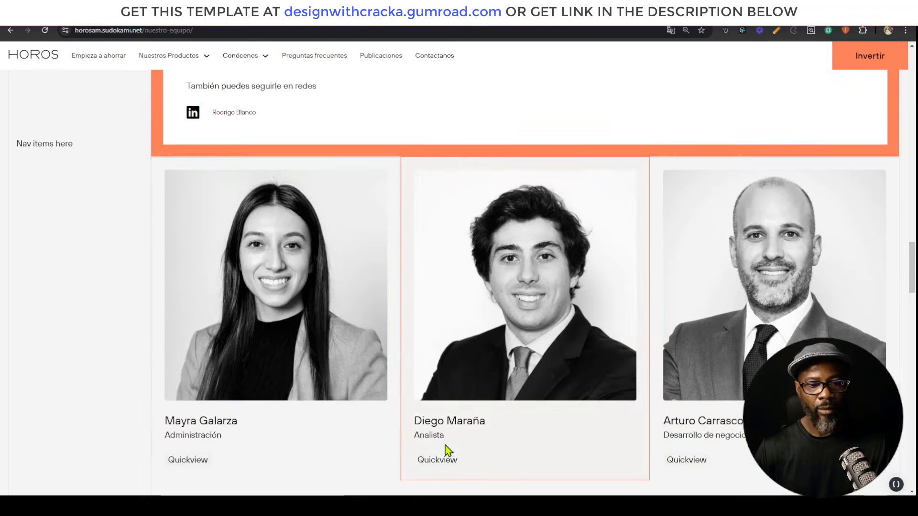
{"action": "left_click", "coordinate": [442, 459]}
{"action": "left_click", "coordinate": [437, 109]}
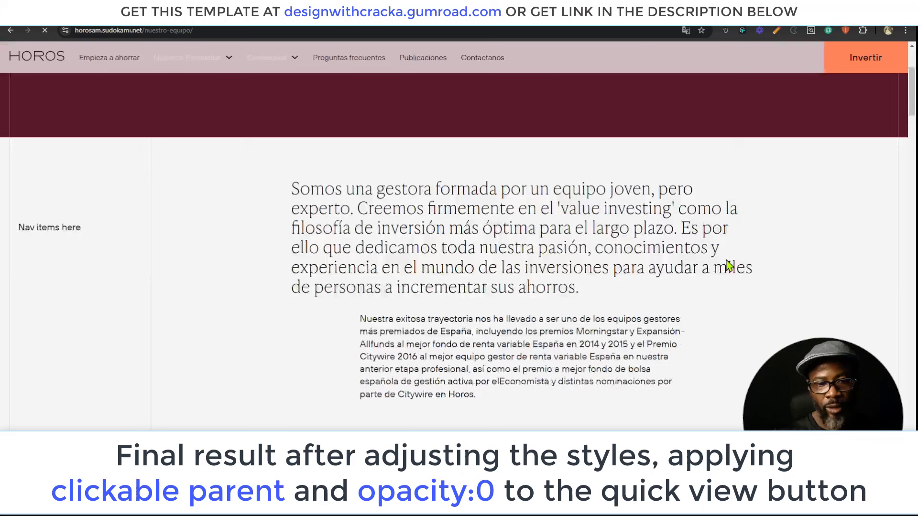
{"action": "scroll", "coordinate": [726, 263], "scroll_direction": "down", "scroll_amount": 15}
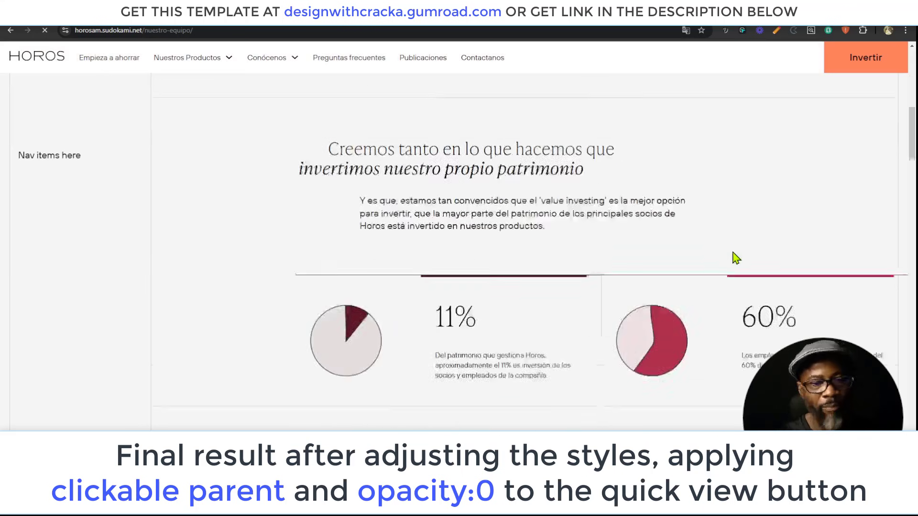
- Test the clickable team cards by opening the middle card's profile, closing it and opening the third card's profile
{"action": "left_click", "coordinate": [521, 303]}
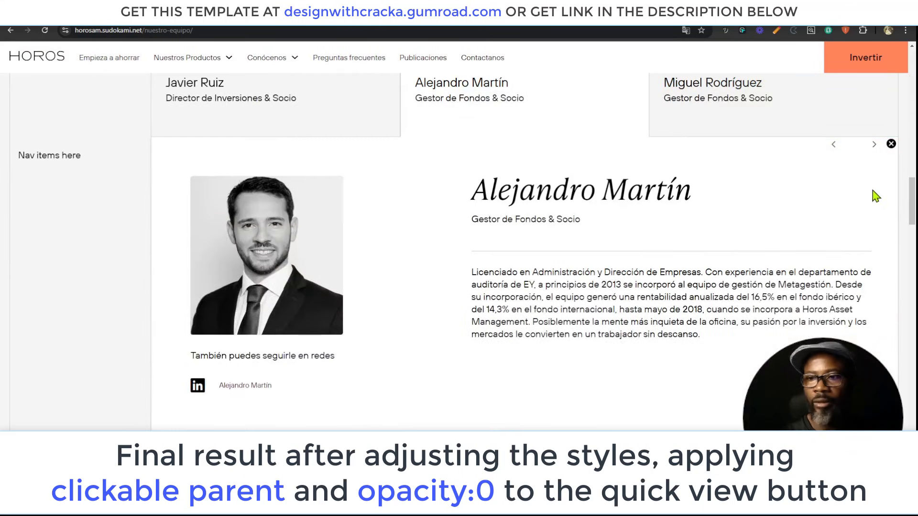
{"action": "left_click", "coordinate": [892, 147]}
{"action": "left_click", "coordinate": [844, 117]}
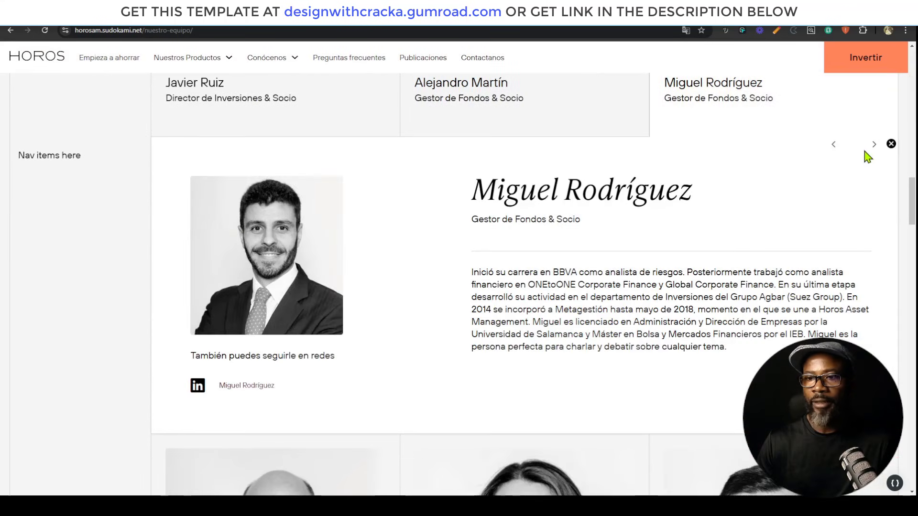
- Test the expanded profile's previous and next arrows by stepping backward and forward through the team members
{"action": "left_click", "coordinate": [837, 148]}
{"action": "left_click", "coordinate": [839, 145]}
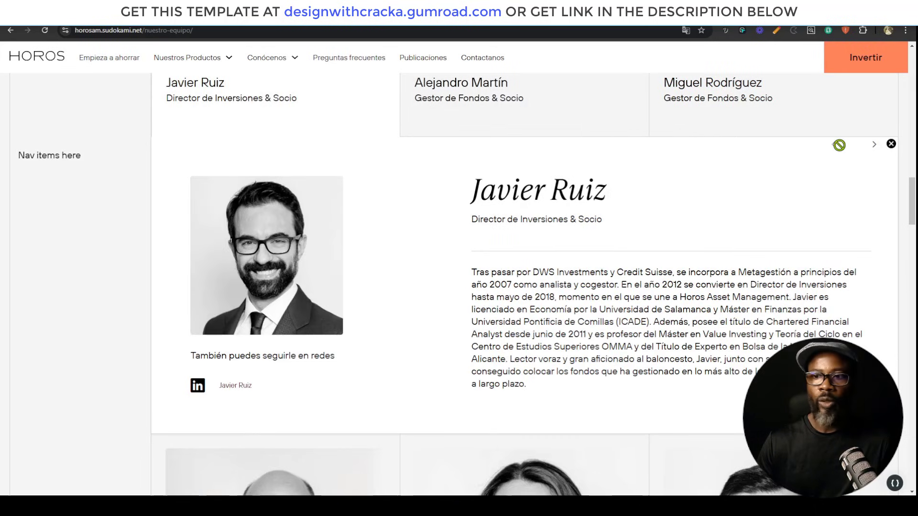
{"action": "left_click", "coordinate": [874, 145]}
{"action": "left_click", "coordinate": [873, 145]}
{"action": "left_click", "coordinate": [874, 145]}
{"action": "left_click", "coordinate": [873, 145]}
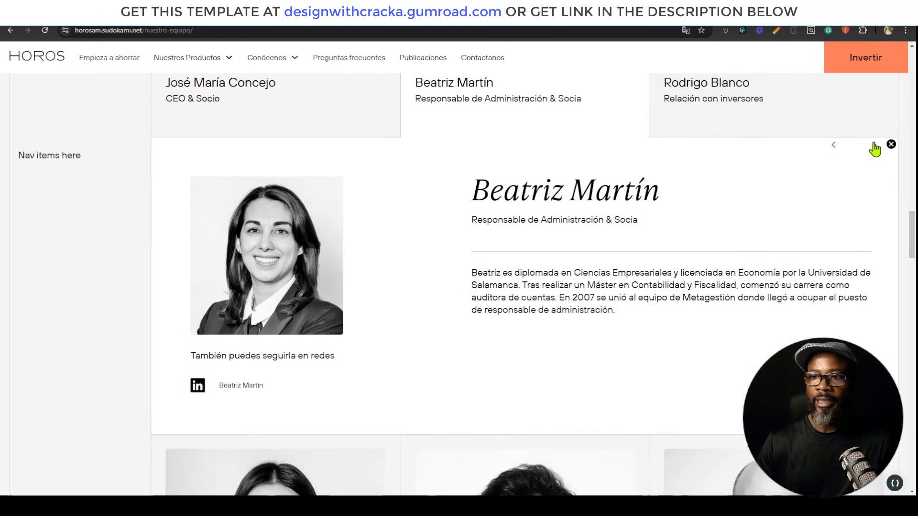
{"action": "left_click", "coordinate": [873, 144]}
{"action": "left_click", "coordinate": [873, 145]}
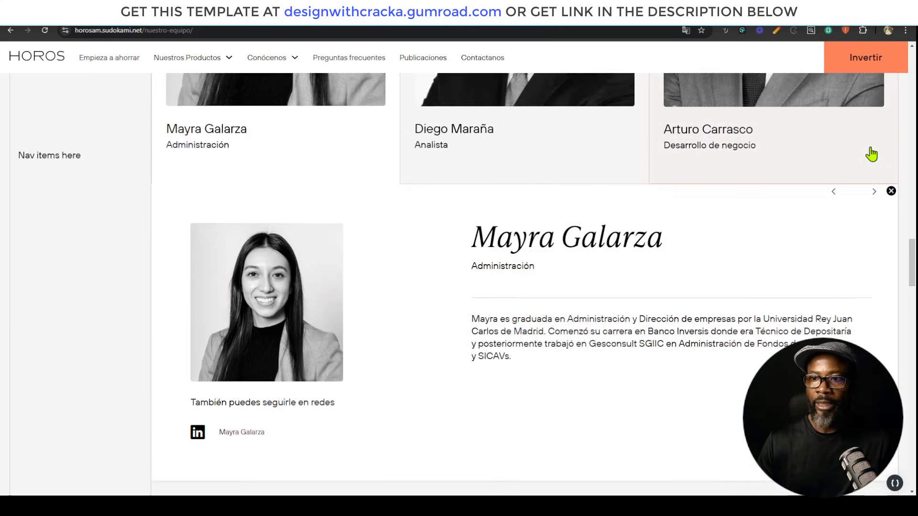
{"action": "left_click", "coordinate": [874, 145]}
{"action": "left_click", "coordinate": [872, 146]}
{"action": "left_click", "coordinate": [835, 145]}
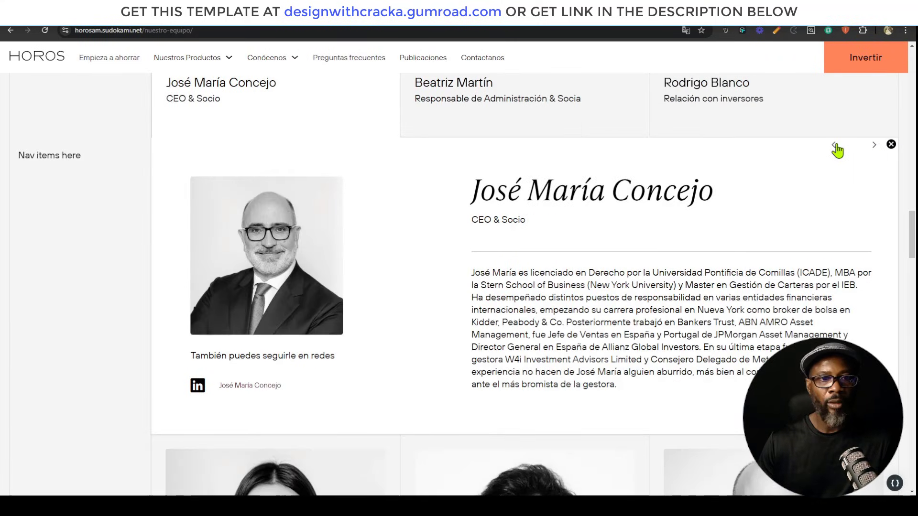
- Open the browser developer tools and inspect the team grid in mobile device emulation with the iPhone 12 Pro dimensions
{"action": "key", "text": "ctrl+shift+i"}
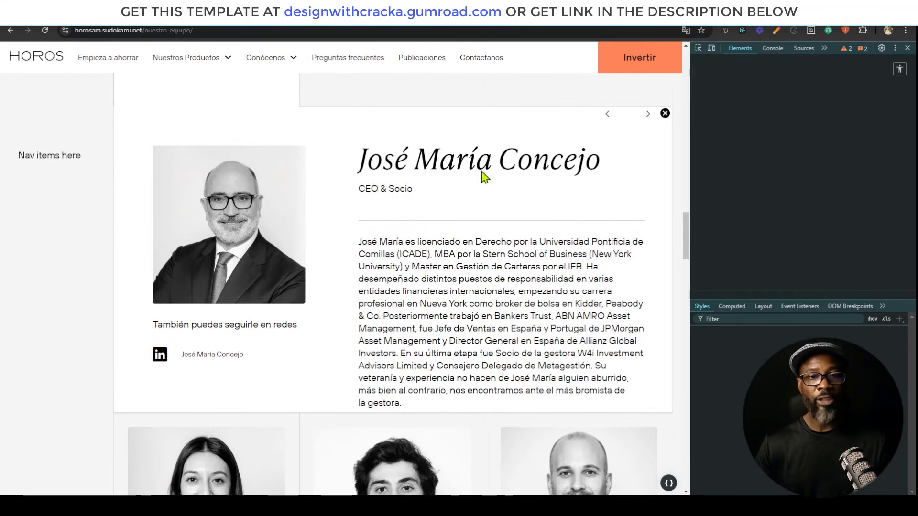
{"action": "key", "text": "ctrl+shift+m"}
{"action": "scroll", "coordinate": [363, 146], "scroll_direction": "down", "scroll_amount": 5}
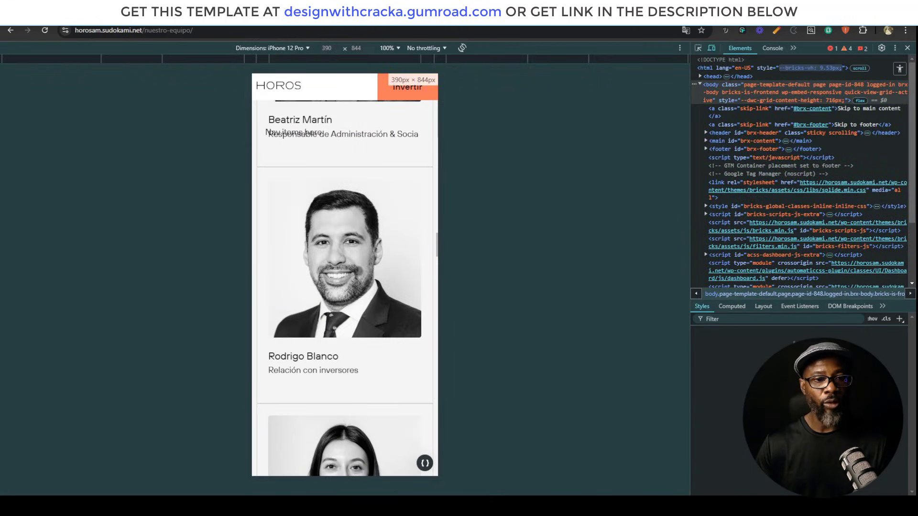
{"action": "scroll", "coordinate": [363, 147], "scroll_direction": "up", "scroll_amount": 5}
{"action": "scroll", "coordinate": [368, 201], "scroll_direction": "down", "scroll_amount": 3}
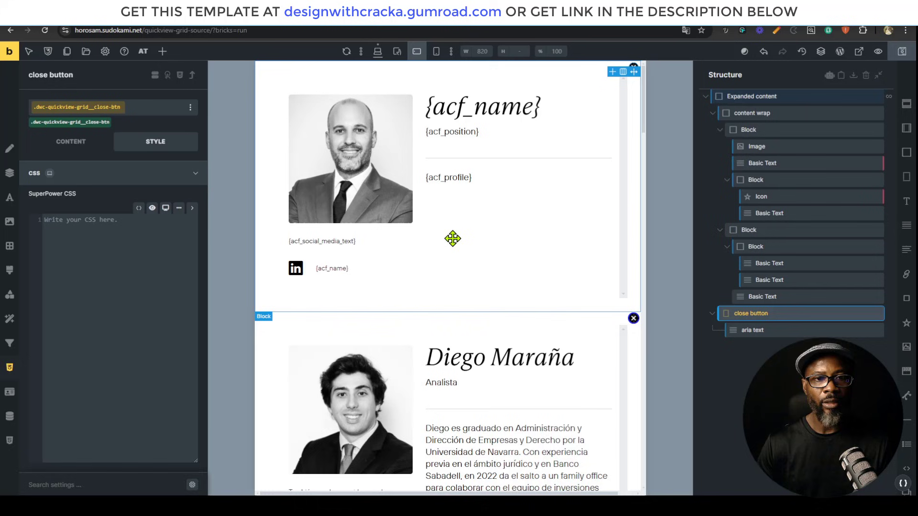
- On the source page, set the content wrap's .team-src-content-wrap class to grid template columns var(--grid-1) at the 820 px breakpoint
{"action": "left_click", "coordinate": [720, 130]}
{"action": "left_click", "coordinate": [719, 155]}
{"action": "left_click", "coordinate": [763, 123]}
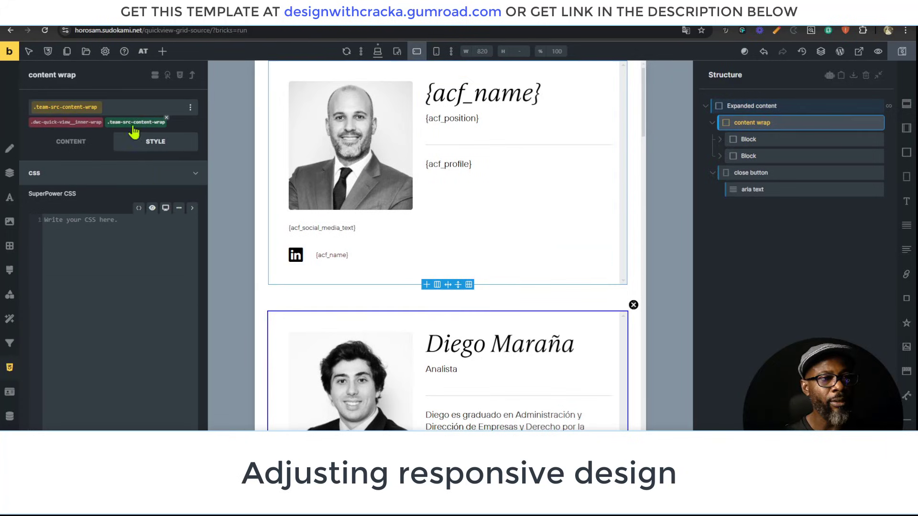
{"action": "left_click", "coordinate": [132, 124]}
{"action": "left_click", "coordinate": [91, 142]}
{"action": "left_click", "coordinate": [377, 52]}
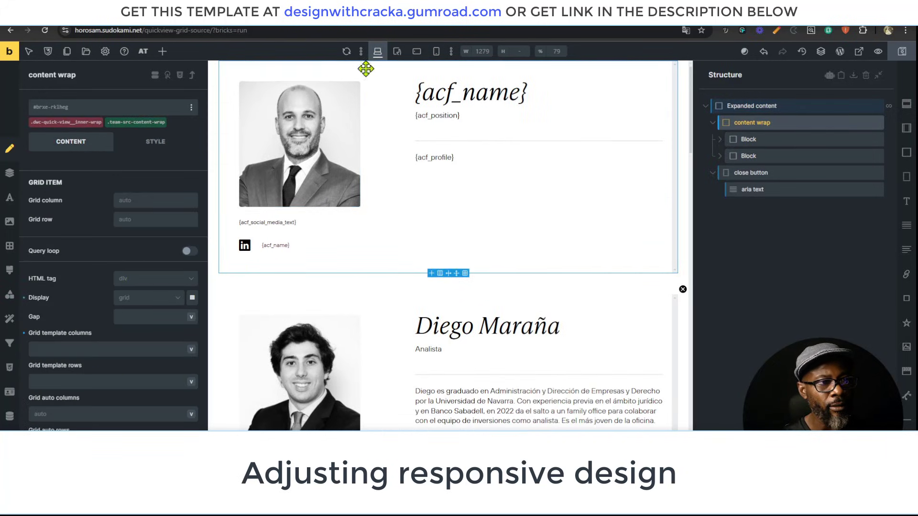
{"action": "left_click", "coordinate": [135, 122]}
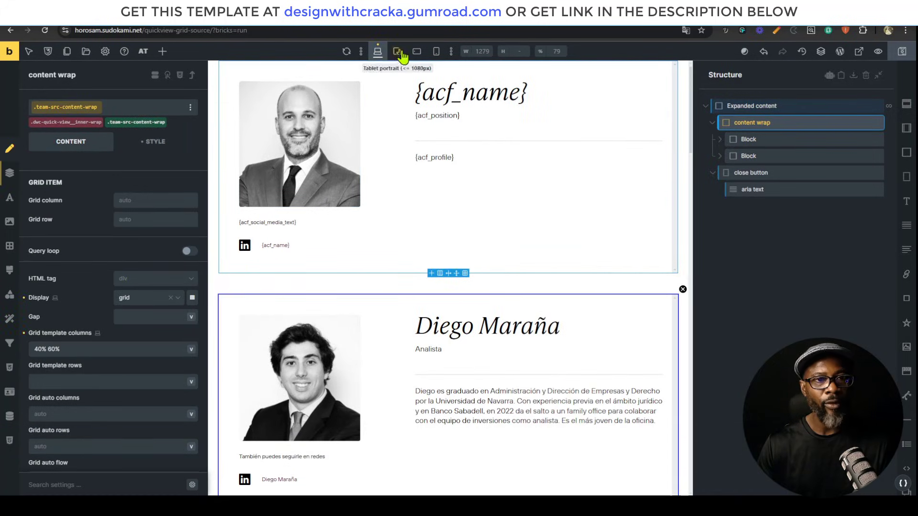
{"action": "left_click", "coordinate": [419, 51]}
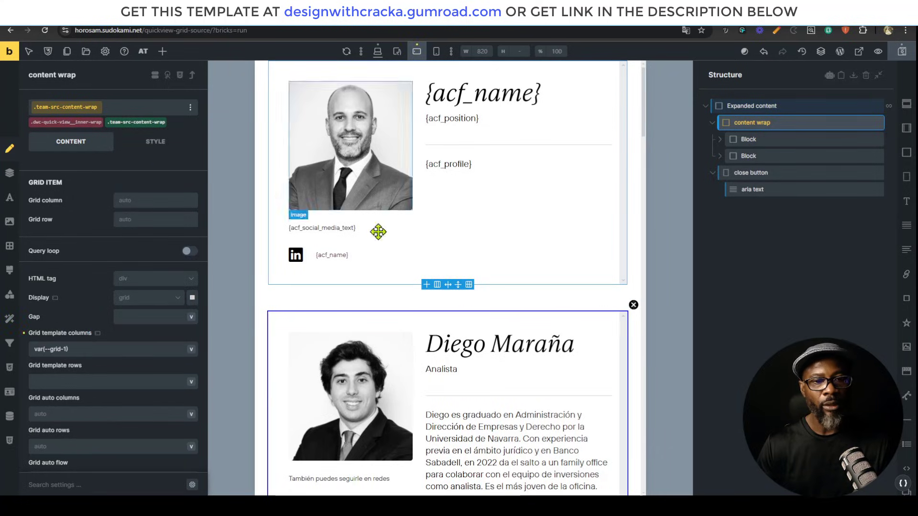
{"action": "scroll", "coordinate": [445, 318], "scroll_direction": "up", "scroll_amount": 1}
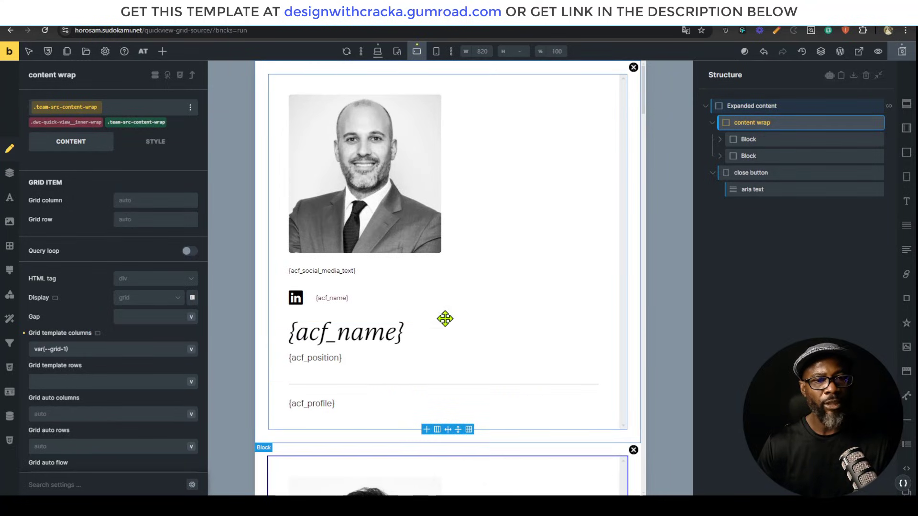
- At the 520 px mobile breakpoint, center the cross-axis alignment of the content wrap's first block, which holds the photo and social links
{"action": "left_click", "coordinate": [436, 52]}
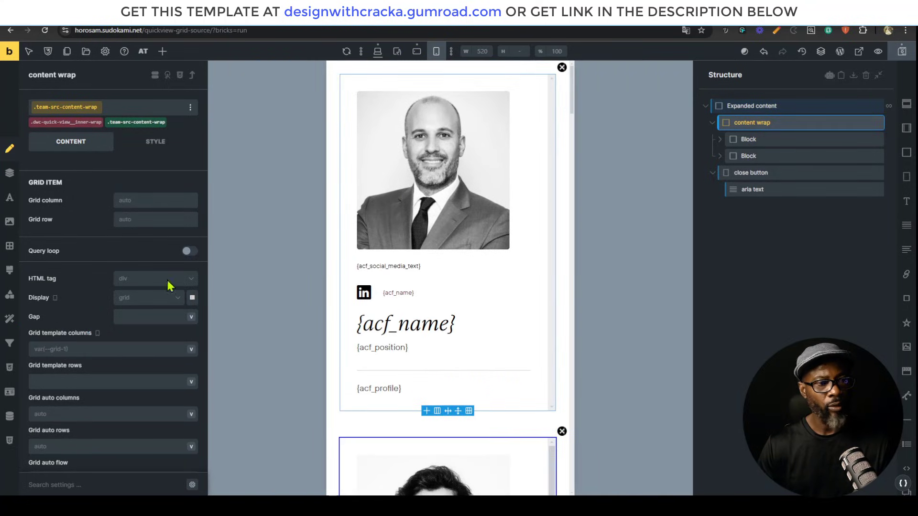
{"action": "scroll", "coordinate": [135, 277], "scroll_direction": "down", "scroll_amount": 2}
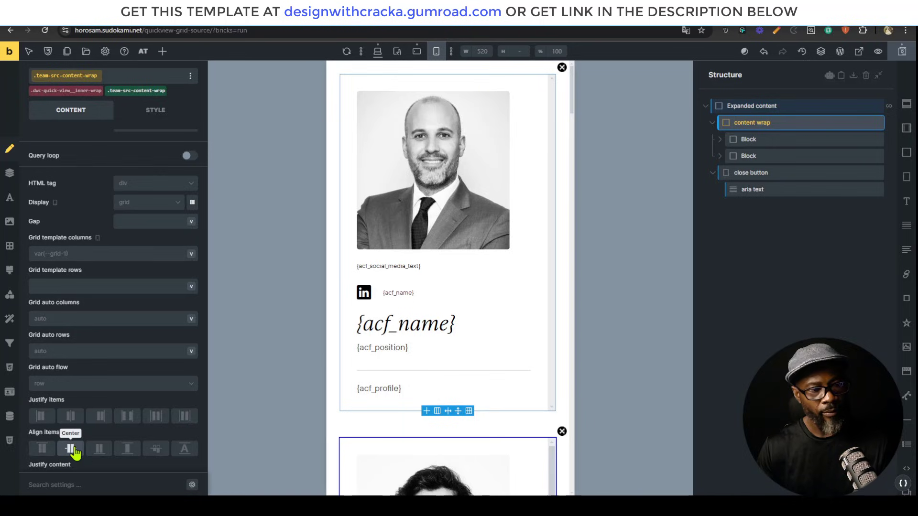
{"action": "left_click", "coordinate": [765, 137]}
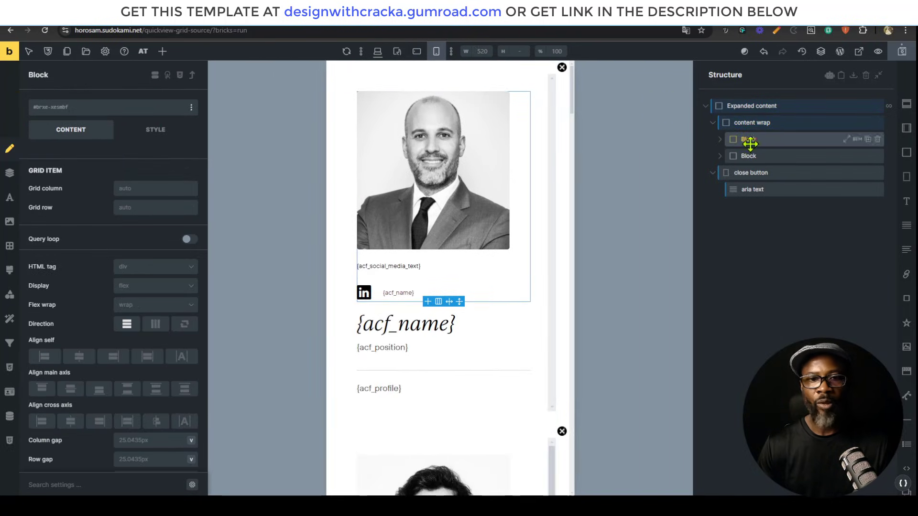
{"action": "left_click", "coordinate": [70, 421]}
{"action": "scroll", "coordinate": [469, 311], "scroll_direction": "down", "scroll_amount": 4}
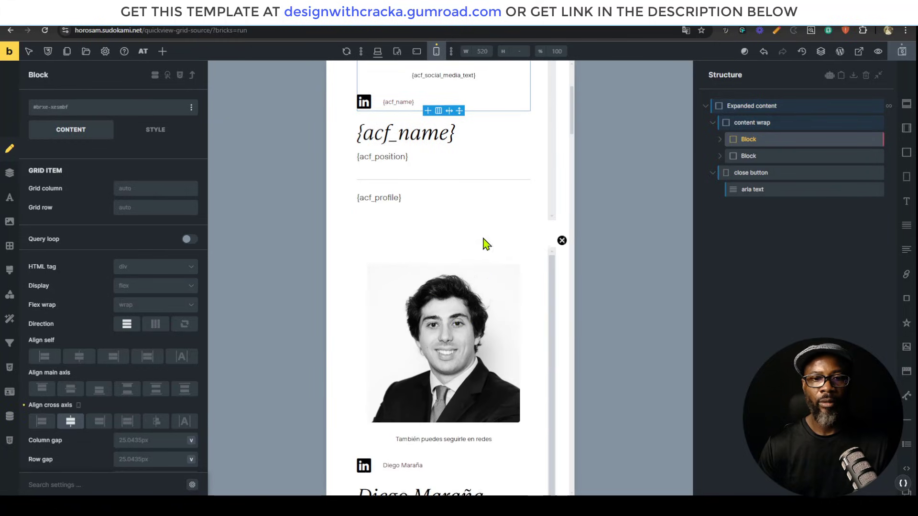
- Review the centered profile blocks in the builder's mobile preview, then show the live team page in mobile device emulation with developer tools
{"action": "scroll", "coordinate": [463, 250], "scroll_direction": "down", "scroll_amount": 5}
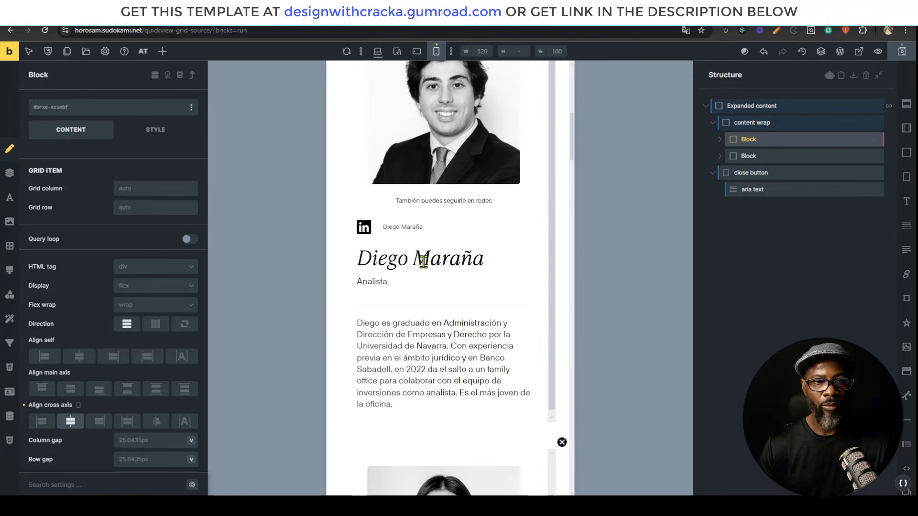
{"action": "scroll", "coordinate": [473, 335], "scroll_direction": "down", "scroll_amount": 8}
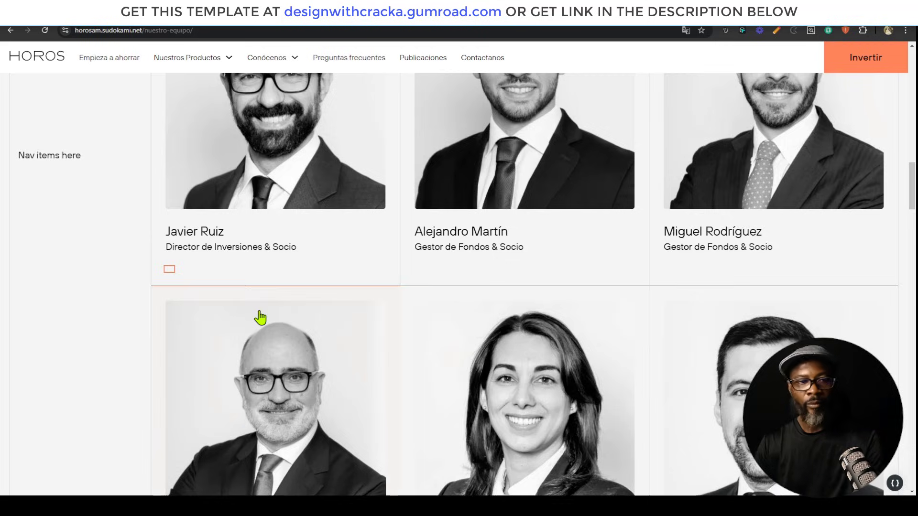
{"action": "key", "text": "F12"}
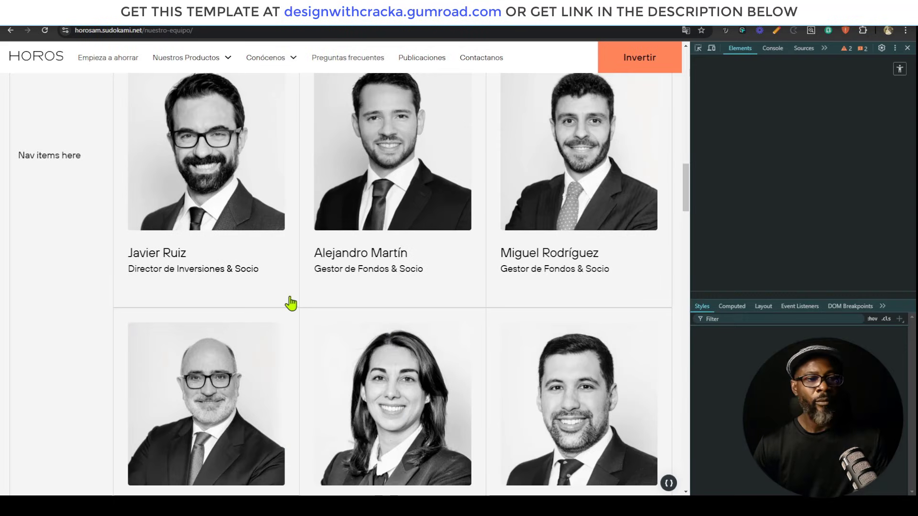
{"action": "left_click", "coordinate": [712, 49]}
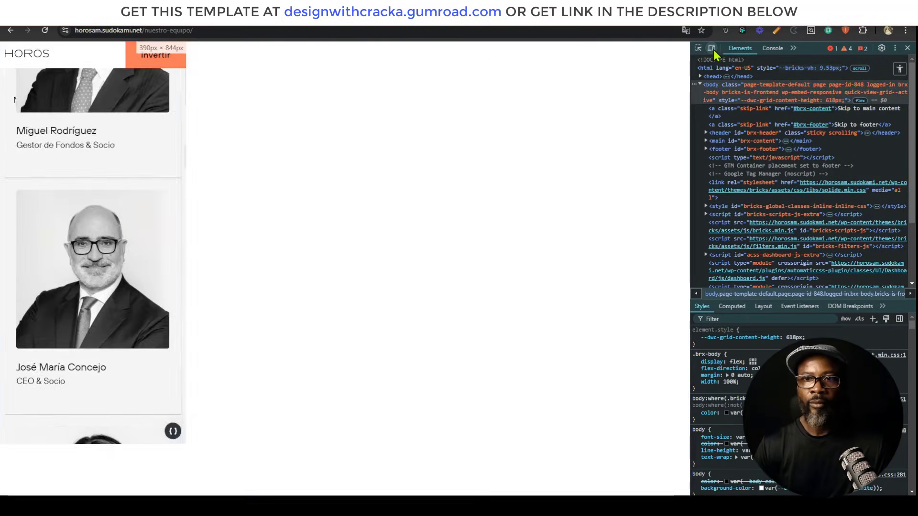
- Expand the profile of the third team member, a Gestor de Fondos & Socio, and examine its stacked mobile layout
{"action": "scroll", "coordinate": [366, 268], "scroll_direction": "up", "scroll_amount": 20}
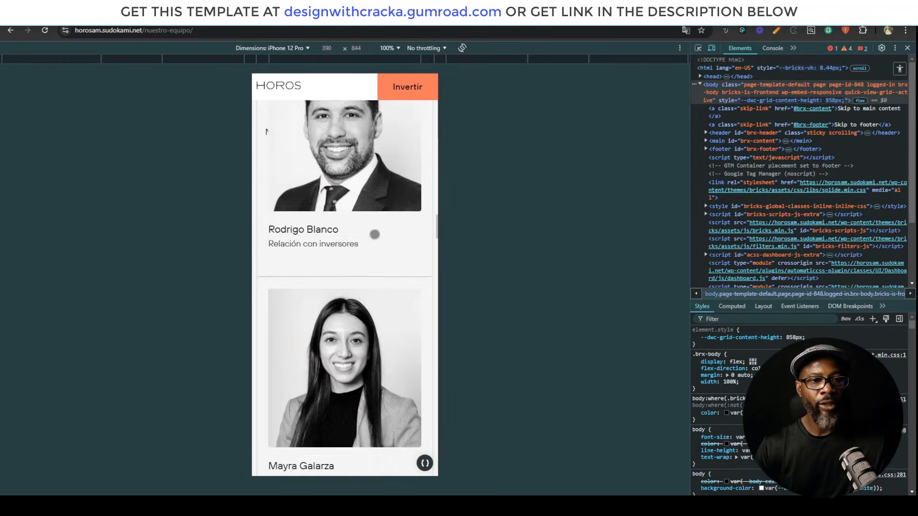
{"action": "scroll", "coordinate": [387, 240], "scroll_direction": "up", "scroll_amount": 8}
{"action": "left_click", "coordinate": [357, 381]}
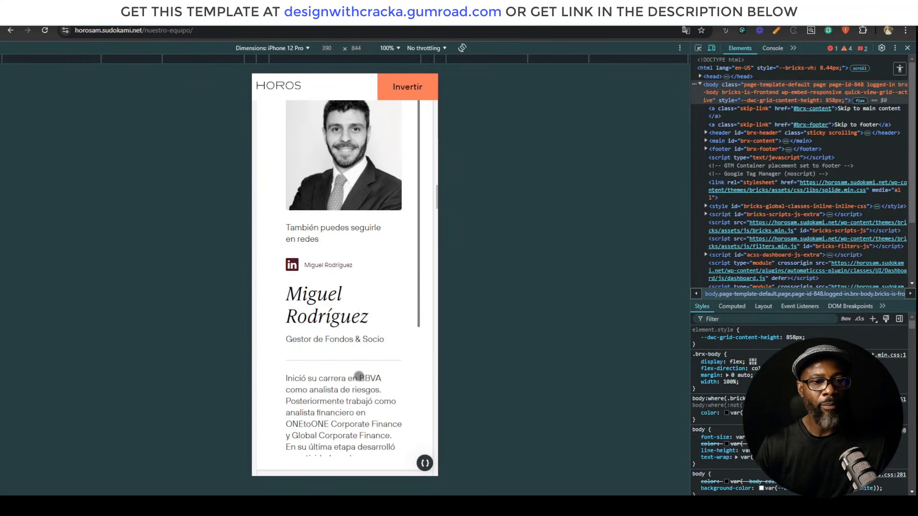
{"action": "scroll", "coordinate": [376, 317], "scroll_direction": "down", "scroll_amount": 4}
{"action": "scroll", "coordinate": [375, 318], "scroll_direction": "up", "scroll_amount": 4}
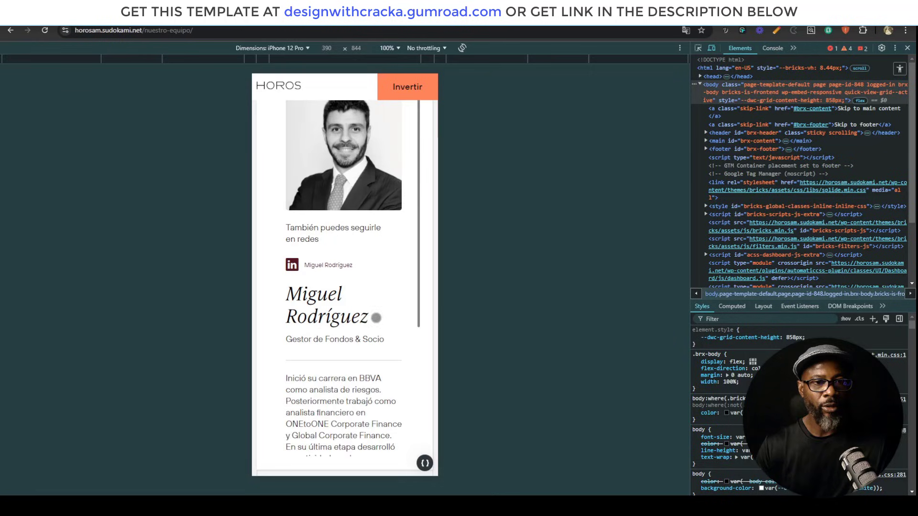
{"action": "scroll", "coordinate": [377, 315], "scroll_direction": "down", "scroll_amount": 4}
{"action": "scroll", "coordinate": [377, 316], "scroll_direction": "up", "scroll_amount": 4}
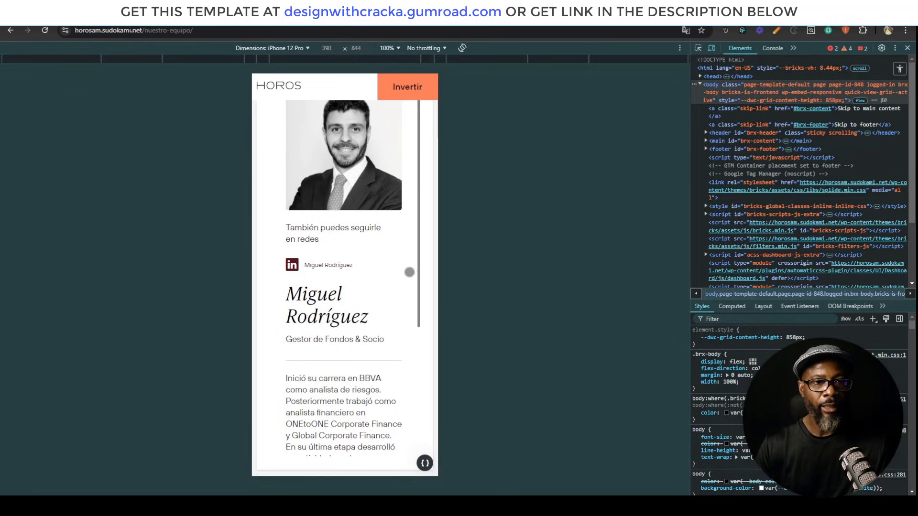
- Close the expanded profile, then open and check the Responsable de Administración & Socia profile on mobile before returning to the grid
{"action": "scroll", "coordinate": [427, 289], "scroll_direction": "up", "scroll_amount": 5}
{"action": "left_click", "coordinate": [427, 304]}
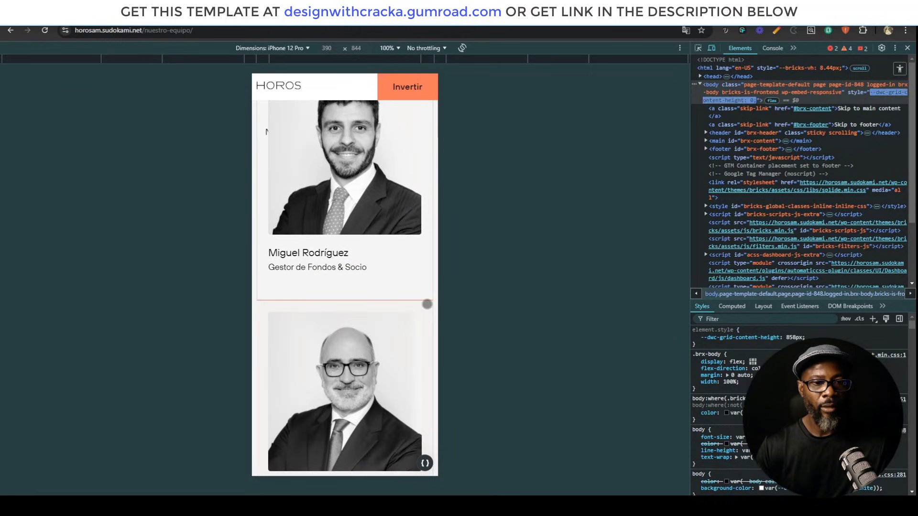
{"action": "scroll", "coordinate": [426, 304], "scroll_direction": "down", "scroll_amount": 4}
{"action": "left_click", "coordinate": [383, 351]}
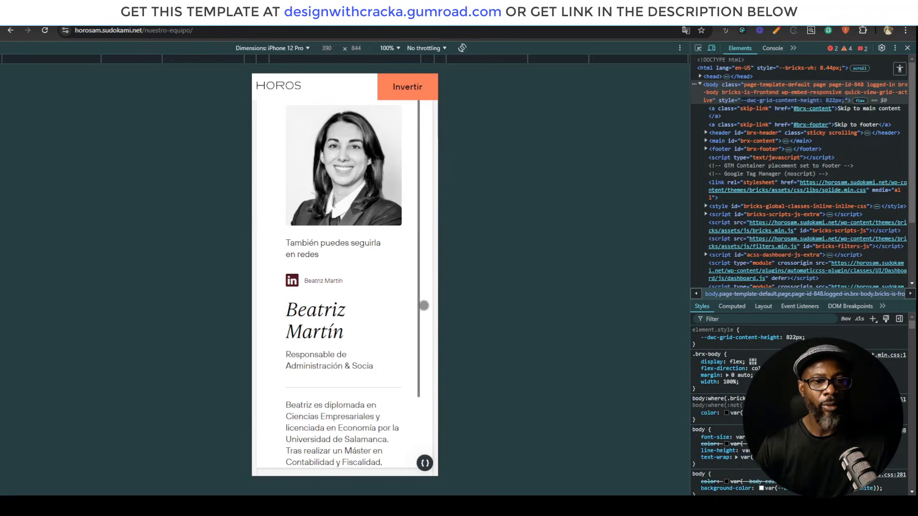
{"action": "scroll", "coordinate": [383, 319], "scroll_direction": "down", "scroll_amount": 1}
{"action": "scroll", "coordinate": [409, 307], "scroll_direction": "up", "scroll_amount": 5}
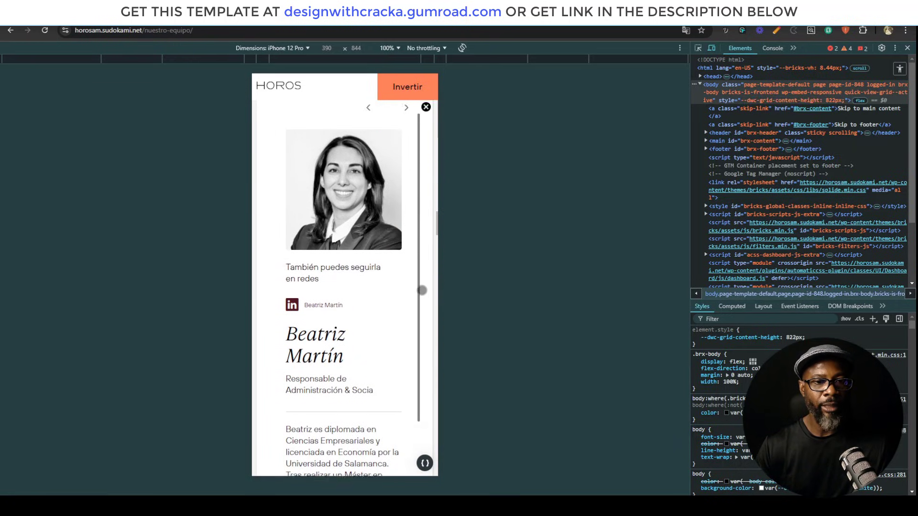
{"action": "scroll", "coordinate": [388, 305], "scroll_direction": "down", "scroll_amount": 7}
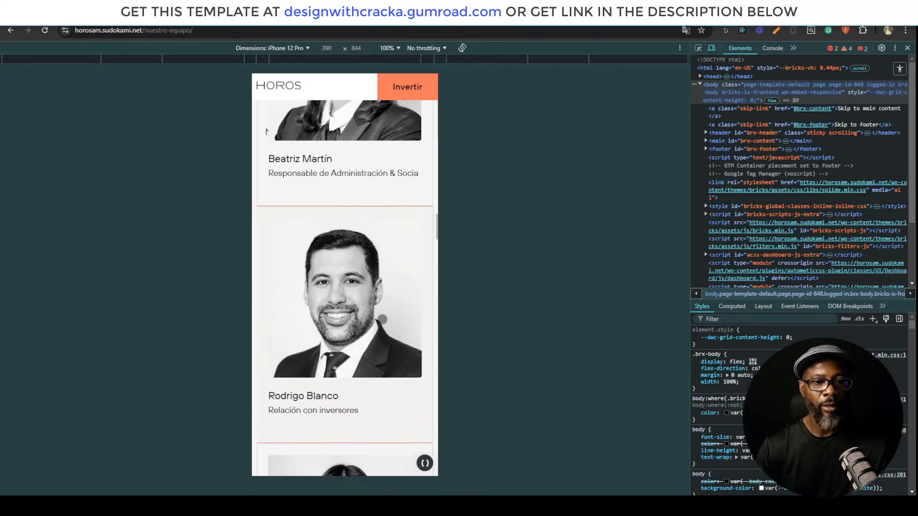
- Expand the Relación con inversores profile and test its next and previous arrows in the mobile view
{"action": "left_click", "coordinate": [383, 314]}
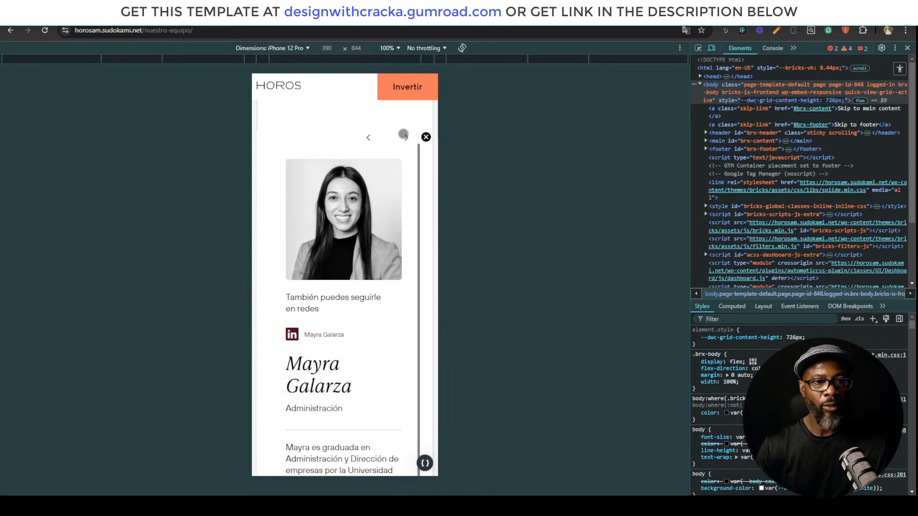
{"action": "left_click", "coordinate": [405, 136]}
{"action": "left_click", "coordinate": [405, 128]}
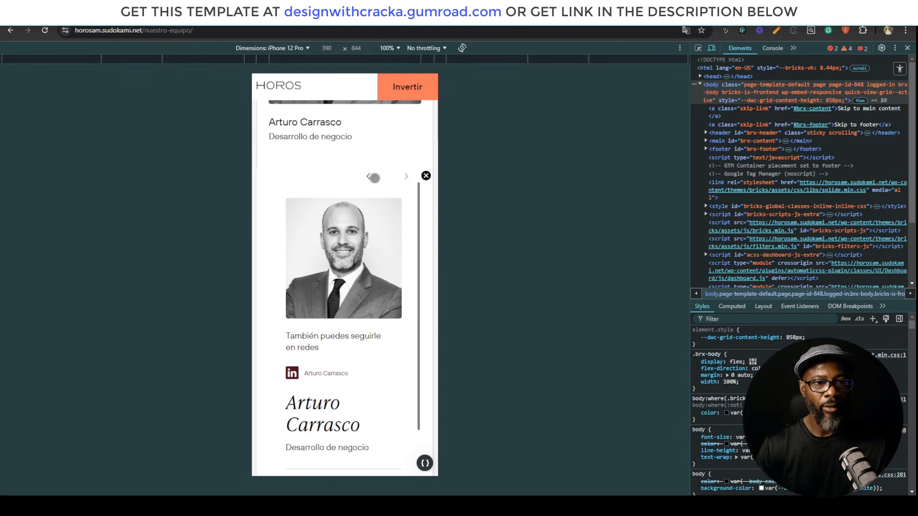
{"action": "left_click", "coordinate": [372, 177]}
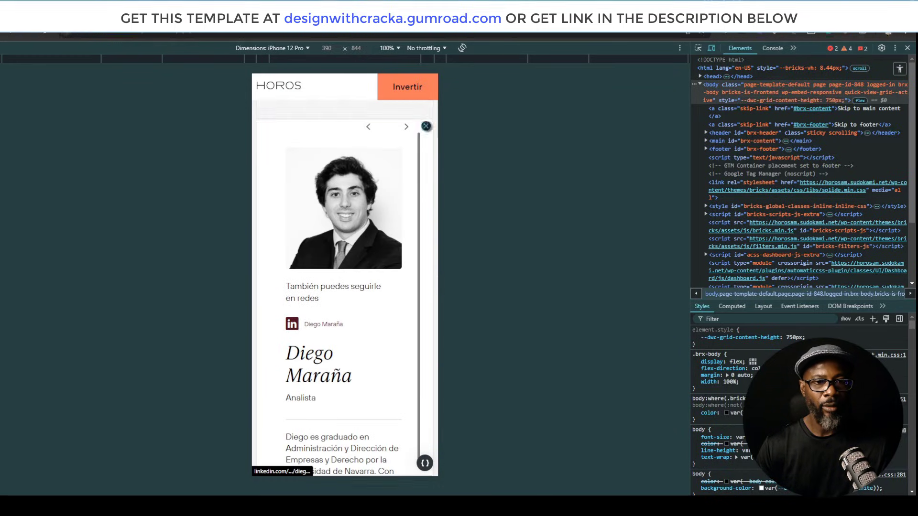